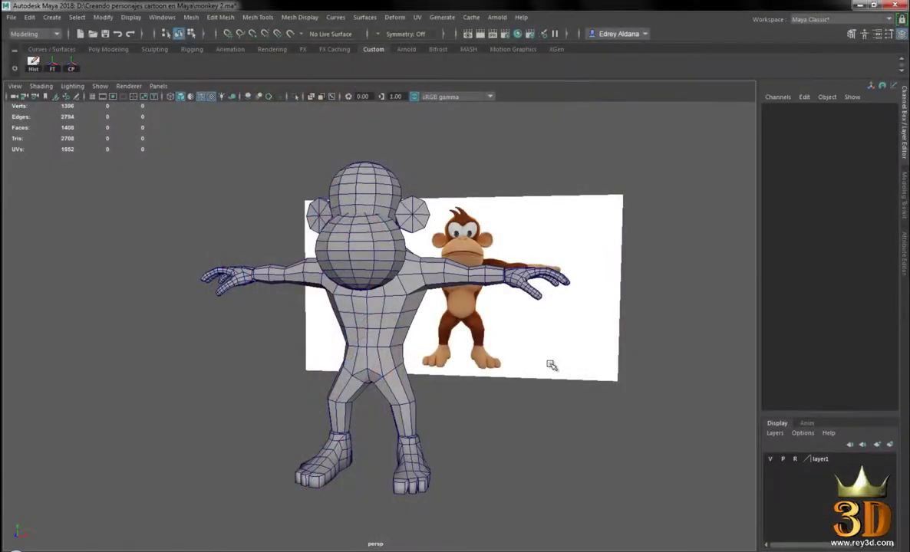
Step: Select the monkey body mesh, then add the hand and foot pieces to the selection
{"action": "scroll", "coordinate": [347, 337], "scroll_direction": "up", "scroll_amount": 2}
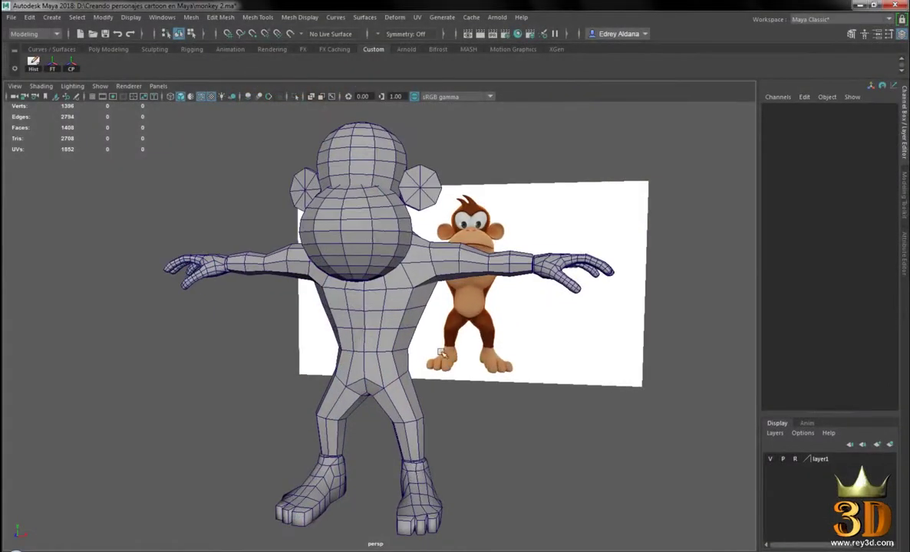
{"action": "left_click_drag", "start_coordinate": [346, 338], "coordinate": [623, 355], "text": "alt"}
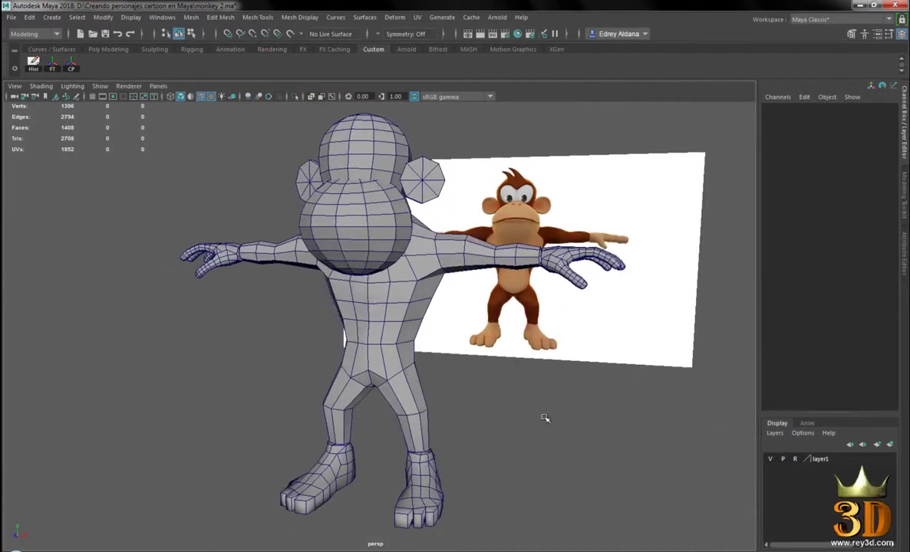
{"action": "left_click_drag", "start_coordinate": [545, 418], "coordinate": [405, 340], "text": "alt"}
{"action": "left_click", "coordinate": [390, 278]}
{"action": "mouse_move", "coordinate": [387, 297]}
{"action": "left_mouse_down", "text": "alt"}
{"action": "mouse_move", "coordinate": [476, 367]}
{"action": "mouse_move", "coordinate": [572, 362]}
{"action": "mouse_move", "coordinate": [548, 309]}
{"action": "left_mouse_up", "text": "alt"}
{"action": "left_click", "coordinate": [549, 307]}
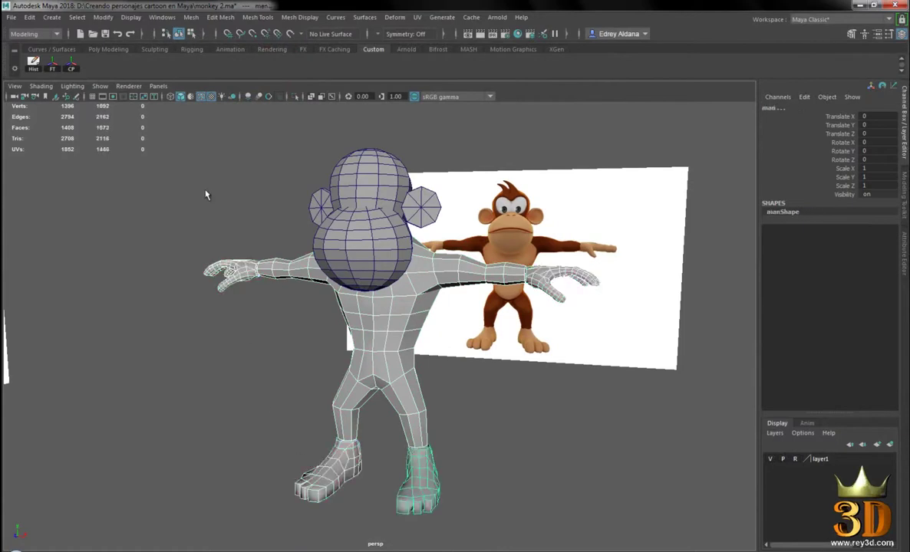
Step: Combine the body, hands and feet into pCylinder8 and reselect the combined mesh
{"action": "right_click_drag", "start_coordinate": [246, 169], "coordinate": [251, 254], "text": "shift"}
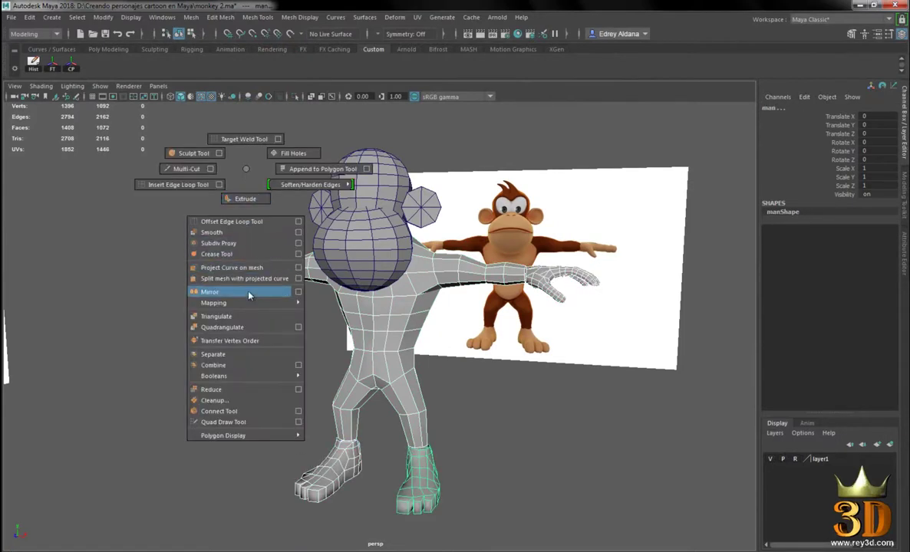
{"action": "right_click_drag", "start_coordinate": [246, 369], "coordinate": [245, 369], "text": "shift"}
{"action": "left_click_drag", "start_coordinate": [253, 361], "coordinate": [565, 311], "text": "alt"}
{"action": "left_click", "coordinate": [498, 402]}
{"action": "left_click", "coordinate": [448, 267]}
{"action": "mouse_move", "coordinate": [519, 333]}
{"action": "left_mouse_down", "text": "alt"}
{"action": "mouse_move", "coordinate": [502, 376]}
{"action": "mouse_move", "coordinate": [442, 348]}
{"action": "mouse_move", "coordinate": [474, 347]}
{"action": "mouse_move", "coordinate": [451, 308]}
{"action": "mouse_move", "coordinate": [283, 347]}
{"action": "mouse_move", "coordinate": [320, 331]}
{"action": "mouse_move", "coordinate": [457, 319]}
{"action": "mouse_move", "coordinate": [406, 320]}
{"action": "left_mouse_up", "text": "alt"}
{"action": "mouse_move", "coordinate": [406, 320]}
{"action": "right_mouse_down", "text": "alt"}
{"action": "mouse_move", "coordinate": [493, 298]}
{"action": "mouse_move", "coordinate": [472, 323]}
{"action": "right_mouse_up", "text": "alt"}
{"action": "mouse_move", "coordinate": [472, 262]}
{"action": "left_mouse_down", "text": "alt"}
{"action": "mouse_move", "coordinate": [483, 193]}
{"action": "mouse_move", "coordinate": [475, 198]}
{"action": "left_mouse_up", "text": "alt"}
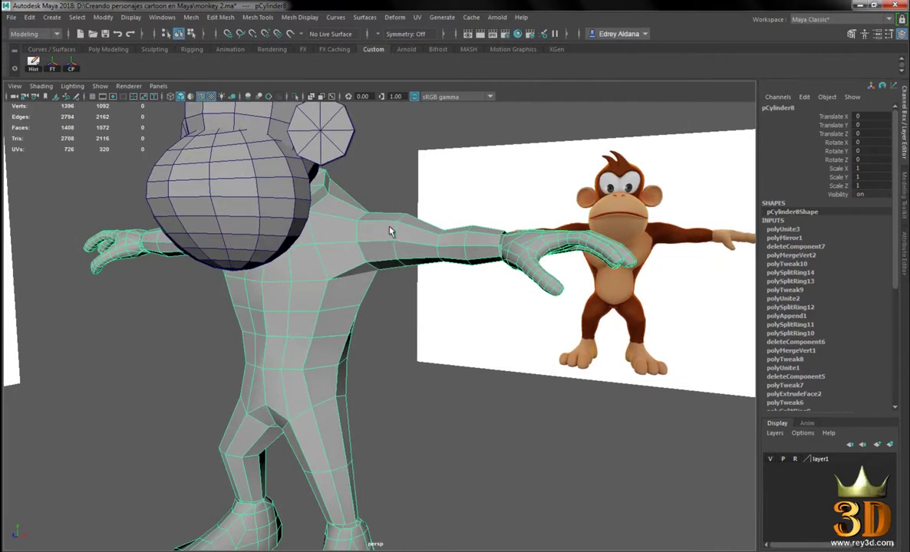
Step: Enter vertex mode on the right wrist and weld the first stray vertex onto its neighbour
{"action": "left_click_drag", "start_coordinate": [506, 245], "coordinate": [426, 258], "text": "alt"}
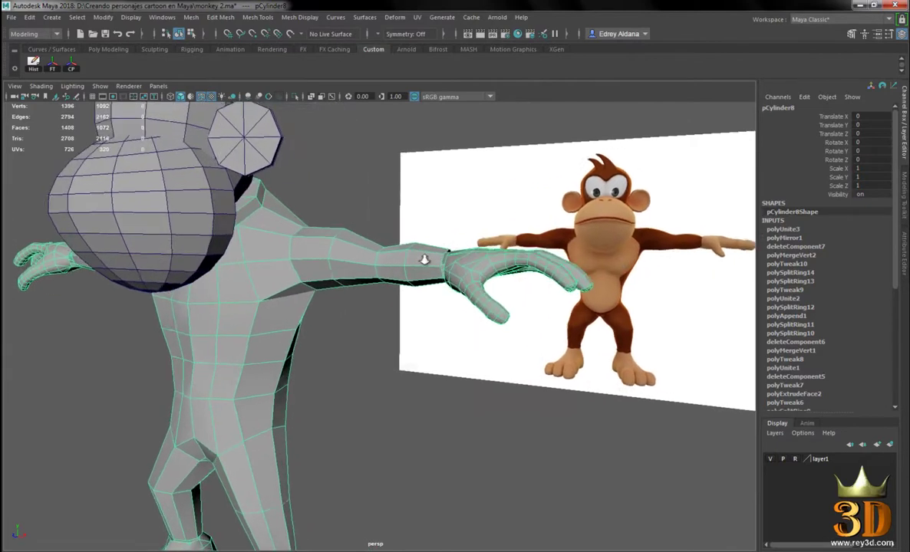
{"action": "mouse_move", "coordinate": [357, 227]}
{"action": "right_mouse_down"}
{"action": "mouse_move", "coordinate": [406, 213]}
{"action": "mouse_move", "coordinate": [442, 292]}
{"action": "right_mouse_up"}
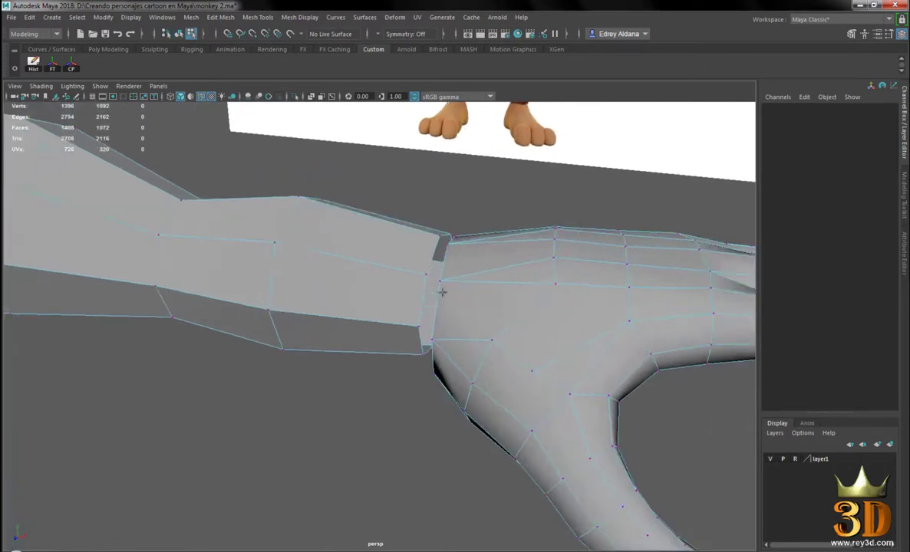
{"action": "mouse_move", "coordinate": [442, 292]}
{"action": "left_mouse_down", "text": "alt"}
{"action": "mouse_move", "coordinate": [457, 272]}
{"action": "mouse_move", "coordinate": [501, 258]}
{"action": "mouse_move", "coordinate": [544, 299]}
{"action": "mouse_move", "coordinate": [447, 231]}
{"action": "mouse_move", "coordinate": [457, 238]}
{"action": "mouse_move", "coordinate": [446, 250]}
{"action": "mouse_move", "coordinate": [446, 241]}
{"action": "mouse_move", "coordinate": [526, 233]}
{"action": "mouse_move", "coordinate": [522, 284]}
{"action": "left_mouse_up", "text": "alt"}
{"action": "key", "text": "space"}
{"action": "key", "text": "space"}
{"action": "mouse_move", "coordinate": [683, 325]}
{"action": "middle_mouse_down", "text": "alt"}
{"action": "mouse_move", "coordinate": [491, 225]}
{"action": "mouse_move", "coordinate": [462, 253]}
{"action": "middle_mouse_up", "text": "alt"}
{"action": "key", "text": "space"}
{"action": "mouse_move", "coordinate": [537, 244]}
{"action": "left_mouse_down"}
{"action": "mouse_move", "coordinate": [538, 227]}
{"action": "mouse_move", "coordinate": [409, 293]}
{"action": "left_mouse_up"}
{"action": "mouse_move", "coordinate": [408, 293]}
{"action": "left_mouse_down", "text": "alt"}
{"action": "mouse_move", "coordinate": [422, 303]}
{"action": "mouse_move", "coordinate": [409, 313]}
{"action": "mouse_move", "coordinate": [431, 342]}
{"action": "mouse_move", "coordinate": [428, 317]}
{"action": "mouse_move", "coordinate": [419, 345]}
{"action": "left_mouse_up", "text": "alt"}
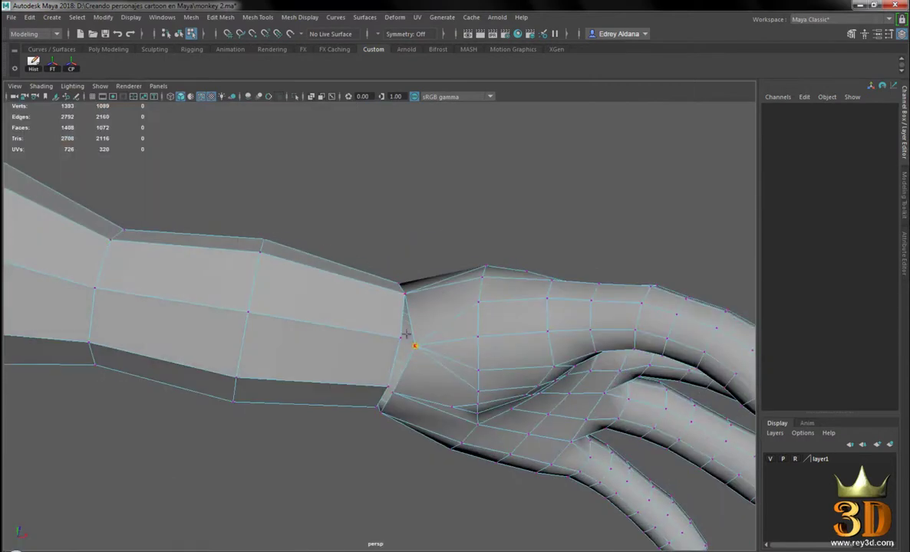
Step: Weld two more wrist vertices onto their neighbours and pick the corner wrist vertex
{"action": "mouse_move", "coordinate": [407, 302]}
{"action": "left_mouse_down", "text": "alt"}
{"action": "mouse_move", "coordinate": [405, 361]}
{"action": "mouse_move", "coordinate": [434, 360]}
{"action": "left_mouse_up", "text": "alt"}
{"action": "mouse_move", "coordinate": [386, 404]}
{"action": "left_mouse_down", "text": "alt"}
{"action": "mouse_move", "coordinate": [385, 373]}
{"action": "mouse_move", "coordinate": [407, 397]}
{"action": "left_mouse_up", "text": "alt"}
{"action": "mouse_move", "coordinate": [407, 397]}
{"action": "left_mouse_down", "text": "alt"}
{"action": "mouse_move", "coordinate": [399, 428]}
{"action": "mouse_move", "coordinate": [386, 393]}
{"action": "mouse_move", "coordinate": [397, 398]}
{"action": "mouse_move", "coordinate": [402, 388]}
{"action": "mouse_move", "coordinate": [460, 418]}
{"action": "mouse_move", "coordinate": [479, 368]}
{"action": "mouse_move", "coordinate": [355, 284]}
{"action": "mouse_move", "coordinate": [414, 295]}
{"action": "mouse_move", "coordinate": [410, 274]}
{"action": "mouse_move", "coordinate": [451, 270]}
{"action": "mouse_move", "coordinate": [331, 284]}
{"action": "mouse_move", "coordinate": [334, 320]}
{"action": "mouse_move", "coordinate": [349, 317]}
{"action": "left_mouse_up", "text": "alt"}
{"action": "mouse_move", "coordinate": [349, 317]}
{"action": "left_mouse_down", "text": "alt"}
{"action": "mouse_move", "coordinate": [374, 250]}
{"action": "mouse_move", "coordinate": [404, 286]}
{"action": "mouse_move", "coordinate": [373, 349]}
{"action": "left_mouse_up", "text": "alt"}
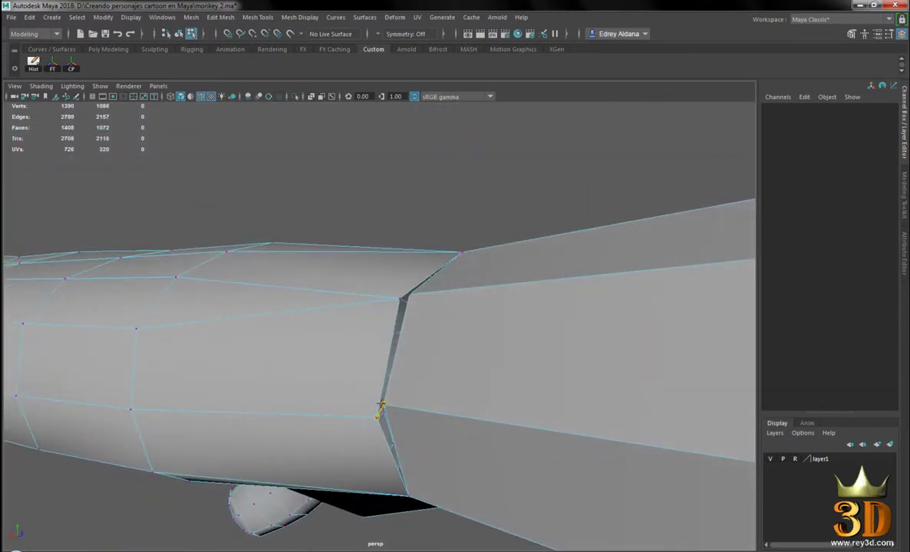
{"action": "left_click_drag", "start_coordinate": [414, 306], "coordinate": [430, 330], "text": "alt"}
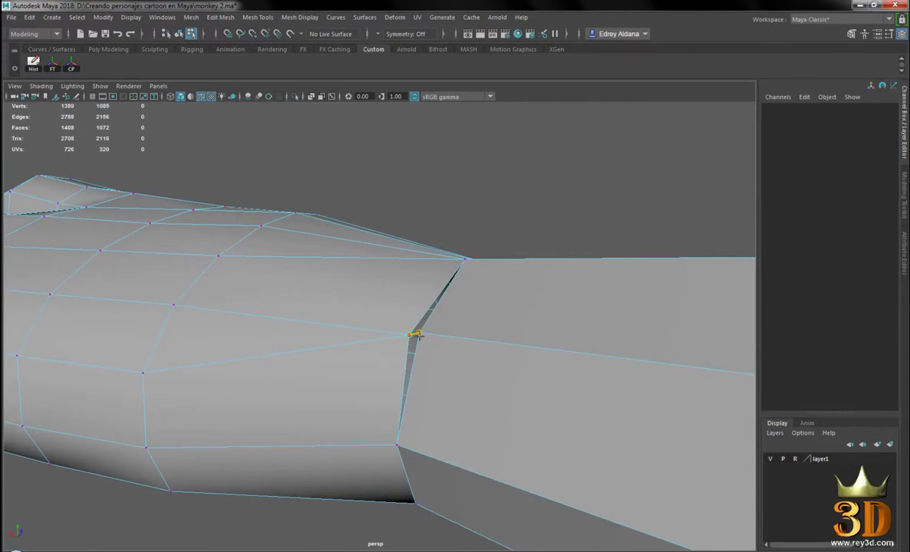
{"action": "mouse_move", "coordinate": [478, 262]}
{"action": "left_mouse_down", "text": "alt"}
{"action": "mouse_move", "coordinate": [474, 307]}
{"action": "mouse_move", "coordinate": [500, 301]}
{"action": "mouse_move", "coordinate": [524, 274]}
{"action": "mouse_move", "coordinate": [512, 277]}
{"action": "left_mouse_up", "text": "alt"}
{"action": "right_click_drag", "start_coordinate": [473, 245], "coordinate": [432, 245]}
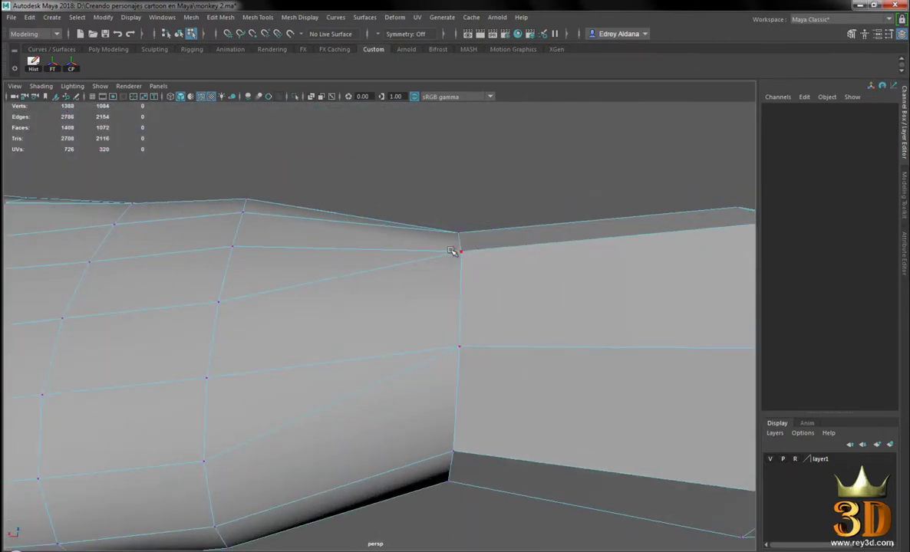
{"action": "left_click", "coordinate": [460, 251]}
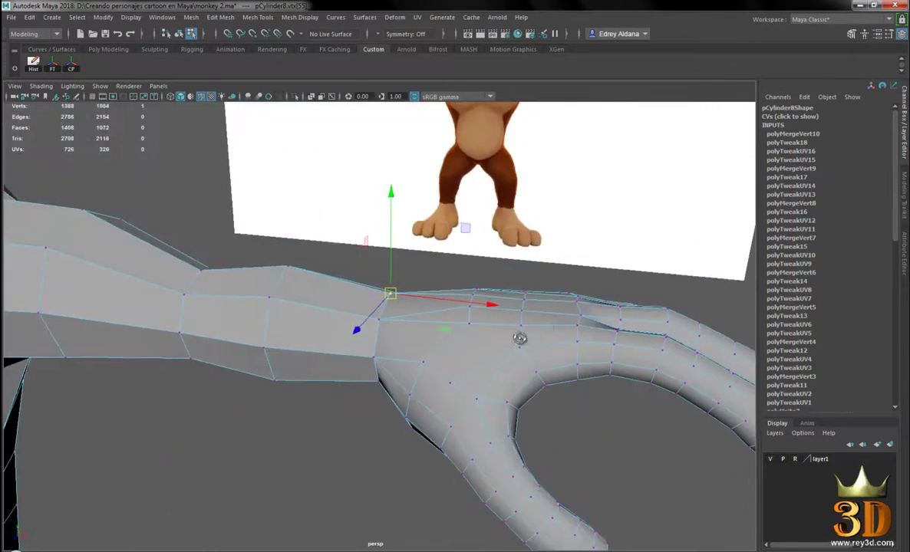
{"action": "right_click_drag", "start_coordinate": [555, 246], "coordinate": [560, 323]}
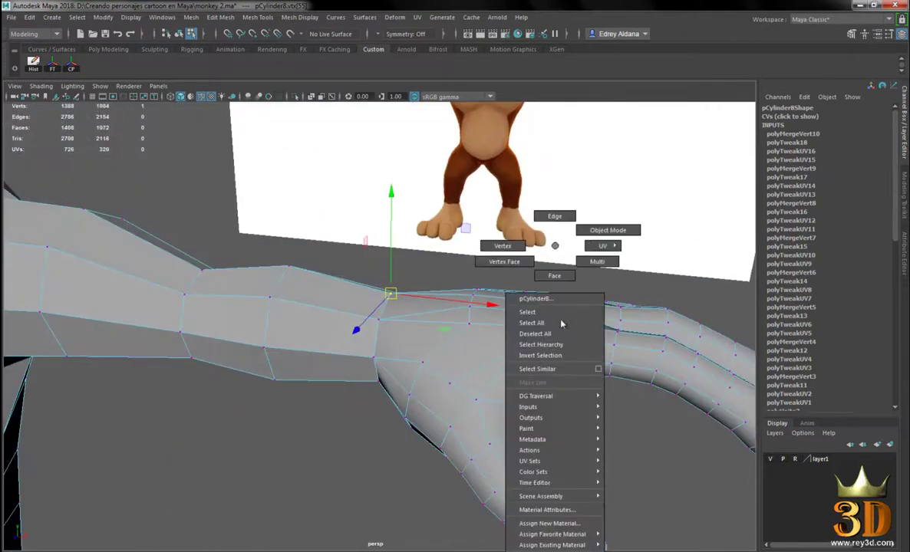
{"action": "right_click_drag", "start_coordinate": [589, 234], "coordinate": [591, 232]}
{"action": "left_click", "coordinate": [280, 424]}
{"action": "left_click_drag", "start_coordinate": [538, 399], "coordinate": [443, 361], "text": "alt"}
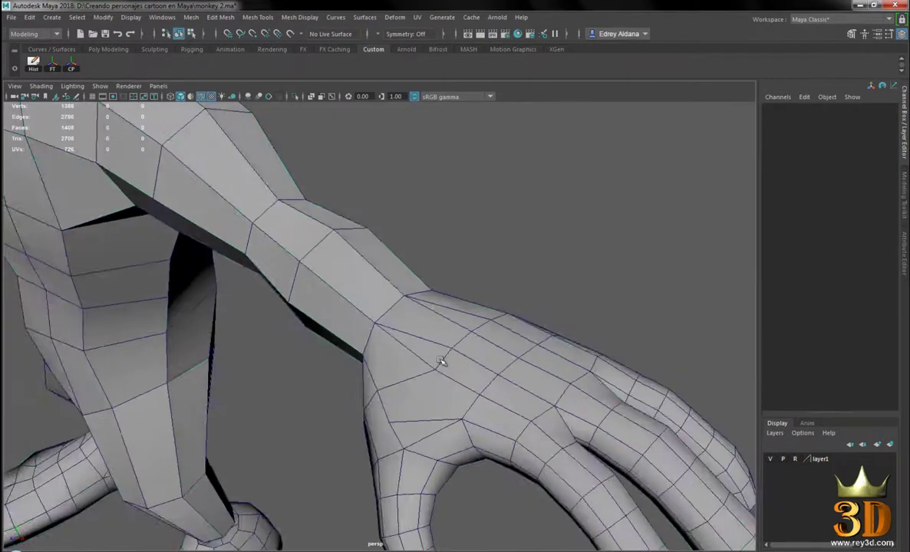
{"action": "left_click", "coordinate": [437, 369]}
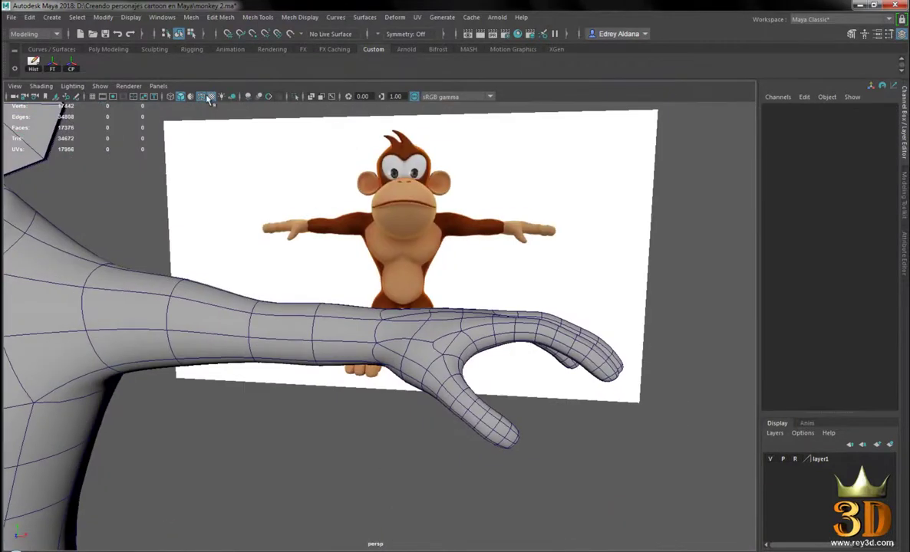
{"action": "left_click", "coordinate": [209, 101]}
{"action": "mouse_move", "coordinate": [244, 138]}
{"action": "left_mouse_down", "text": "alt"}
{"action": "mouse_move", "coordinate": [443, 401]}
{"action": "mouse_move", "coordinate": [382, 329]}
{"action": "mouse_move", "coordinate": [442, 285]}
{"action": "mouse_move", "coordinate": [544, 301]}
{"action": "mouse_move", "coordinate": [517, 343]}
{"action": "mouse_move", "coordinate": [483, 303]}
{"action": "left_mouse_up", "text": "alt"}
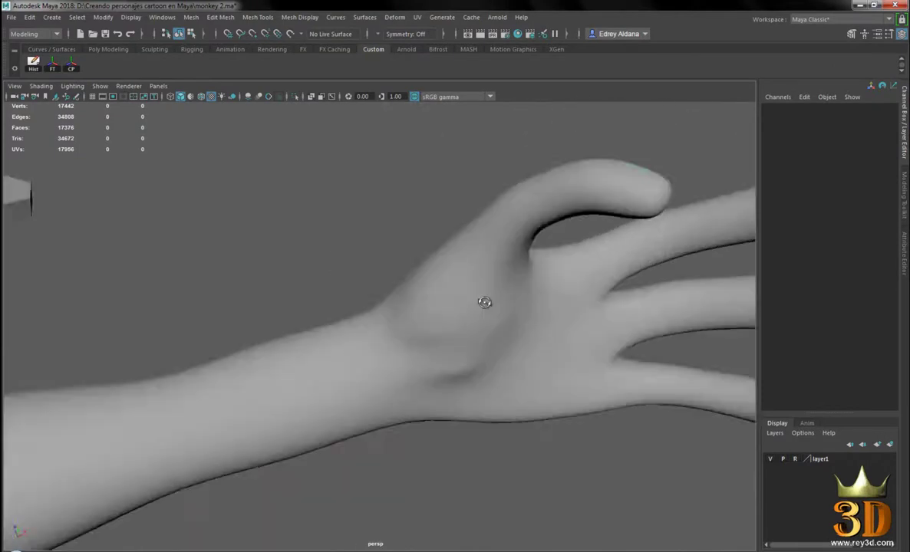
{"action": "left_click", "coordinate": [493, 349]}
{"action": "key", "text": "1"}
{"action": "mouse_move", "coordinate": [493, 349]}
{"action": "left_mouse_down", "text": "alt"}
{"action": "mouse_move", "coordinate": [480, 358]}
{"action": "mouse_move", "coordinate": [434, 354]}
{"action": "mouse_move", "coordinate": [428, 343]}
{"action": "left_mouse_up", "text": "alt"}
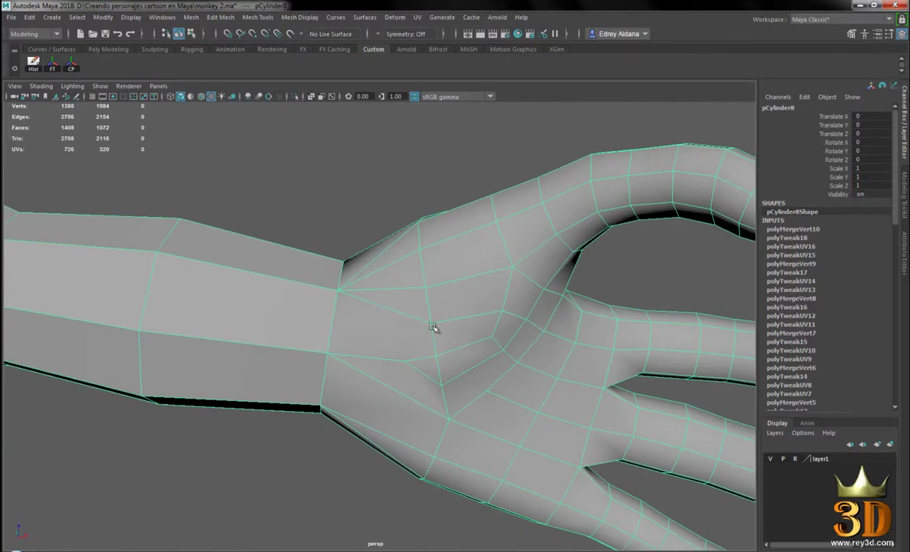
Step: Switch to edge mode and delete the first stray edge on the back of the hand
{"action": "mouse_move", "coordinate": [457, 291]}
{"action": "left_mouse_down", "text": "alt"}
{"action": "mouse_move", "coordinate": [417, 291]}
{"action": "mouse_move", "coordinate": [435, 246]}
{"action": "left_mouse_up", "text": "alt"}
{"action": "right_click_drag", "start_coordinate": [435, 245], "coordinate": [436, 311]}
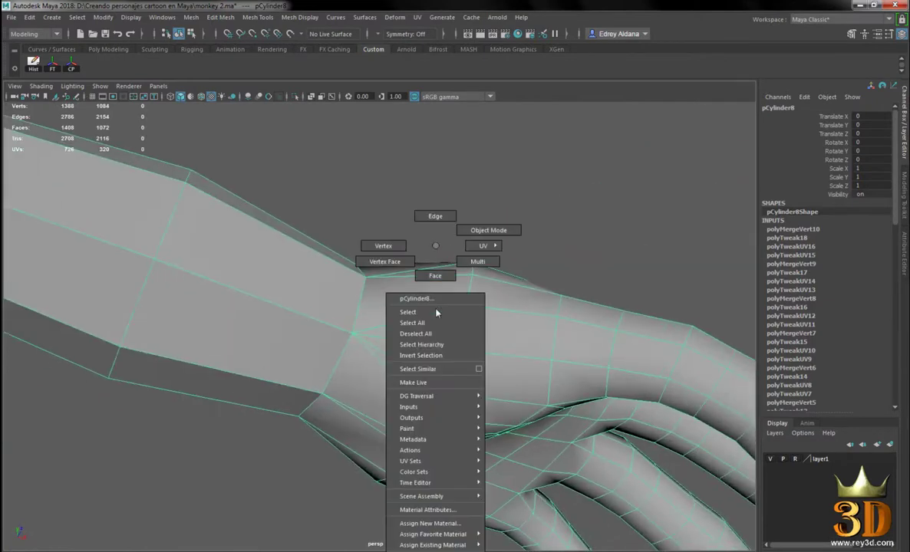
{"action": "right_click_drag", "start_coordinate": [434, 217], "coordinate": [434, 217]}
{"action": "left_click_drag", "start_coordinate": [437, 400], "coordinate": [426, 361], "text": "alt"}
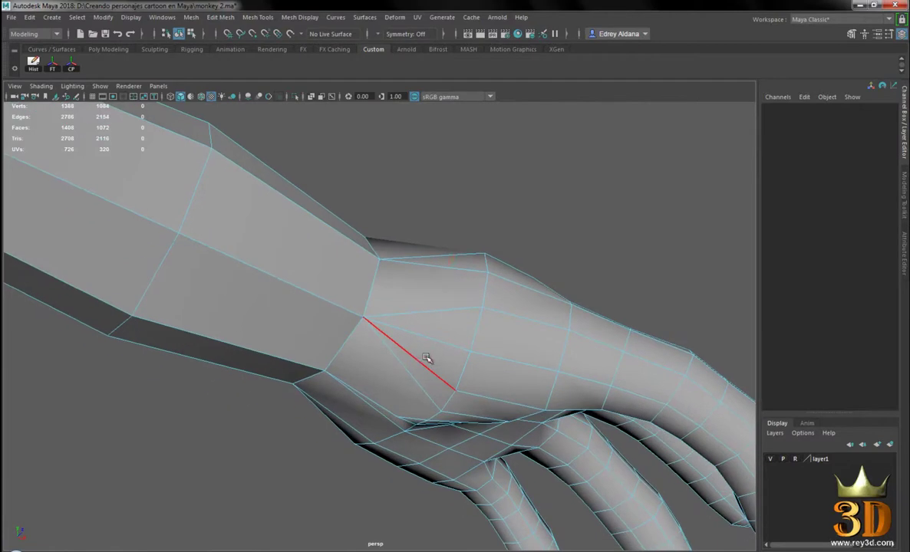
{"action": "left_click", "coordinate": [427, 361]}
{"action": "right_click_drag", "start_coordinate": [559, 268], "coordinate": [520, 295], "text": "shift"}
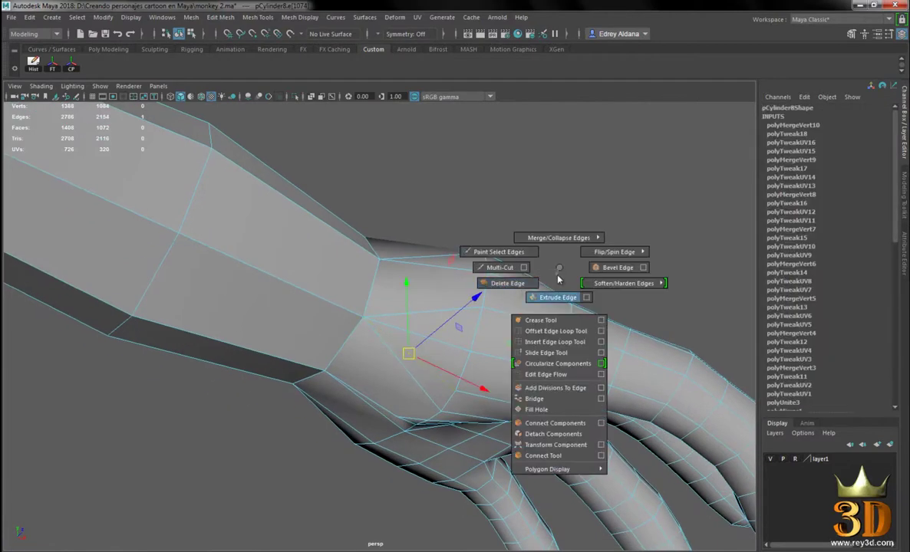
{"action": "right_click_drag", "start_coordinate": [560, 271], "coordinate": [558, 269], "text": "shift"}
{"action": "right_click_drag", "start_coordinate": [618, 218], "coordinate": [578, 232], "text": "shift"}
{"action": "mouse_move", "coordinate": [545, 318]}
{"action": "left_mouse_down", "text": "alt"}
{"action": "mouse_move", "coordinate": [471, 315]}
{"action": "mouse_move", "coordinate": [471, 330]}
{"action": "left_mouse_up", "text": "alt"}
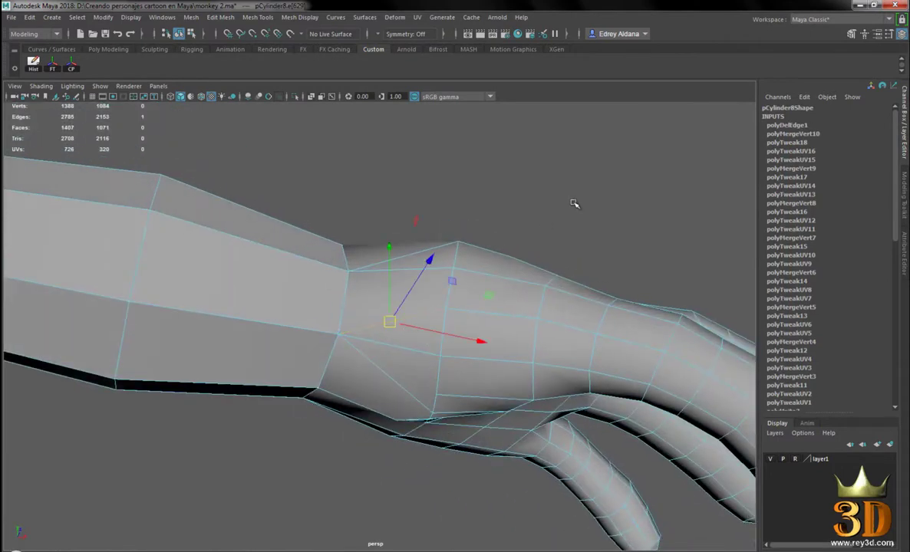
{"action": "right_click_drag", "start_coordinate": [574, 207], "coordinate": [512, 198], "text": "shift"}
Step: Delete three more edges across the back of the right hand
{"action": "mouse_move", "coordinate": [532, 235]}
{"action": "left_mouse_down", "text": "alt"}
{"action": "mouse_move", "coordinate": [484, 308]}
{"action": "mouse_move", "coordinate": [475, 386]}
{"action": "mouse_move", "coordinate": [429, 337]}
{"action": "mouse_move", "coordinate": [431, 310]}
{"action": "left_mouse_up", "text": "alt"}
{"action": "mouse_move", "coordinate": [491, 239]}
{"action": "right_mouse_down", "text": "shift"}
{"action": "mouse_move", "coordinate": [444, 246]}
{"action": "mouse_move", "coordinate": [461, 253]}
{"action": "right_mouse_up", "text": "shift"}
{"action": "left_click_drag", "start_coordinate": [504, 282], "coordinate": [485, 303], "text": "alt"}
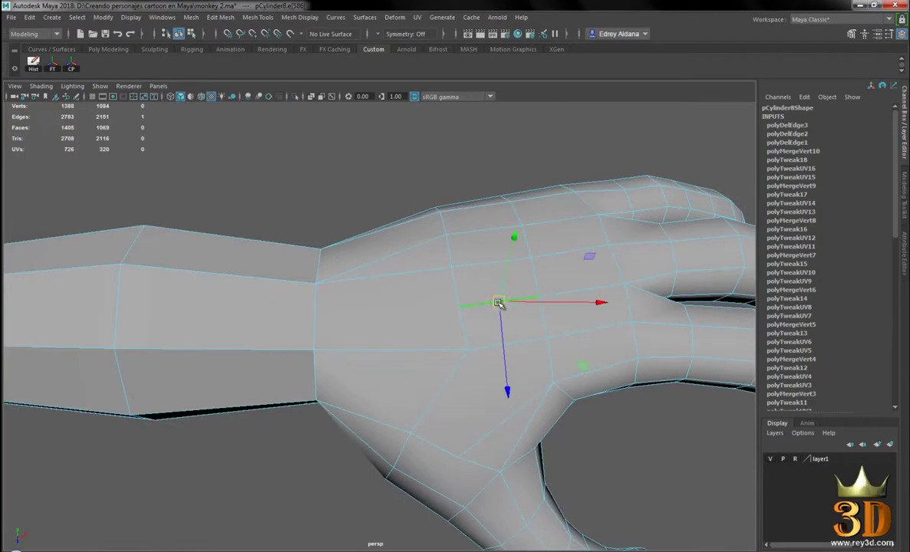
{"action": "left_click_drag", "start_coordinate": [475, 241], "coordinate": [479, 241], "text": "alt"}
{"action": "right_click_drag", "start_coordinate": [576, 191], "coordinate": [529, 196], "text": "shift"}
{"action": "mouse_move", "coordinate": [529, 230]}
{"action": "left_mouse_down", "text": "alt"}
{"action": "mouse_move", "coordinate": [518, 358]}
{"action": "mouse_move", "coordinate": [498, 339]}
{"action": "mouse_move", "coordinate": [457, 345]}
{"action": "mouse_move", "coordinate": [445, 376]}
{"action": "mouse_move", "coordinate": [484, 344]}
{"action": "mouse_move", "coordinate": [486, 357]}
{"action": "left_mouse_up", "text": "alt"}
{"action": "right_click_drag", "start_coordinate": [487, 288], "coordinate": [531, 307], "text": "shift"}
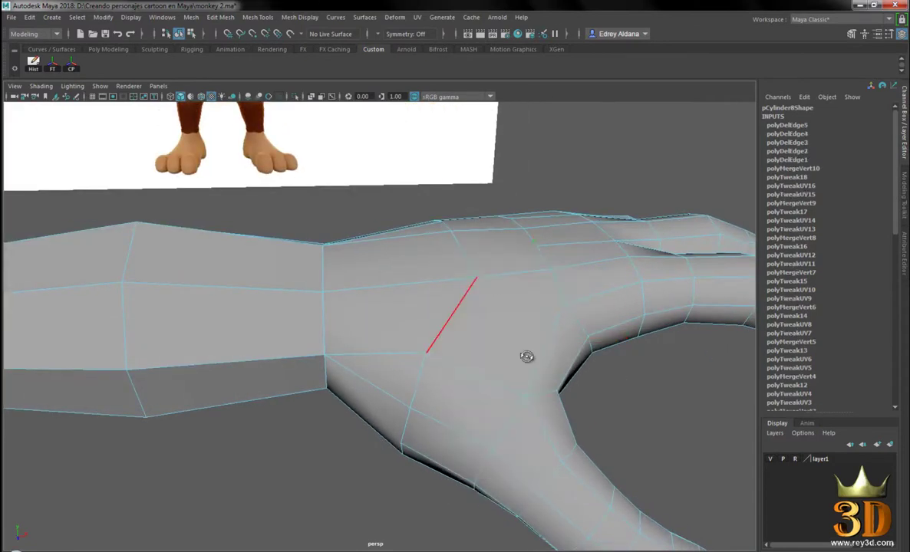
{"action": "left_click_drag", "start_coordinate": [527, 357], "coordinate": [512, 380], "text": "alt"}
{"action": "mouse_move", "coordinate": [451, 290]}
{"action": "left_mouse_down", "text": "alt"}
{"action": "mouse_move", "coordinate": [600, 301]}
{"action": "mouse_move", "coordinate": [612, 350]}
{"action": "mouse_move", "coordinate": [562, 331]}
{"action": "mouse_move", "coordinate": [569, 349]}
{"action": "left_mouse_up", "text": "alt"}
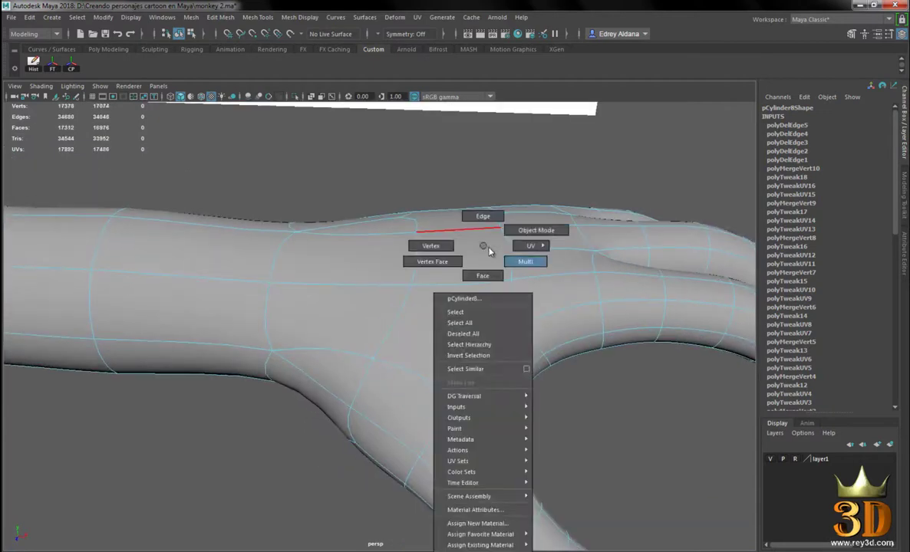
Step: Return to object mode, select the hand mesh and show its low-poly cage (1)
{"action": "right_click_drag", "start_coordinate": [481, 244], "coordinate": [471, 179]}
{"action": "left_click", "coordinate": [472, 179]}
{"action": "mouse_move", "coordinate": [451, 288]}
{"action": "left_mouse_down", "text": "alt"}
{"action": "mouse_move", "coordinate": [641, 343]}
{"action": "mouse_move", "coordinate": [552, 361]}
{"action": "mouse_move", "coordinate": [502, 408]}
{"action": "mouse_move", "coordinate": [506, 337]}
{"action": "mouse_move", "coordinate": [520, 309]}
{"action": "mouse_move", "coordinate": [581, 362]}
{"action": "mouse_move", "coordinate": [532, 356]}
{"action": "mouse_move", "coordinate": [549, 309]}
{"action": "mouse_move", "coordinate": [541, 223]}
{"action": "mouse_move", "coordinate": [465, 361]}
{"action": "mouse_move", "coordinate": [406, 370]}
{"action": "mouse_move", "coordinate": [408, 314]}
{"action": "left_mouse_up", "text": "alt"}
{"action": "left_click", "coordinate": [408, 314]}
{"action": "key", "text": "1"}
{"action": "scroll", "coordinate": [443, 371], "scroll_direction": "up", "scroll_amount": 3}
{"action": "scroll", "coordinate": [448, 299], "scroll_direction": "up", "scroll_amount": 1}
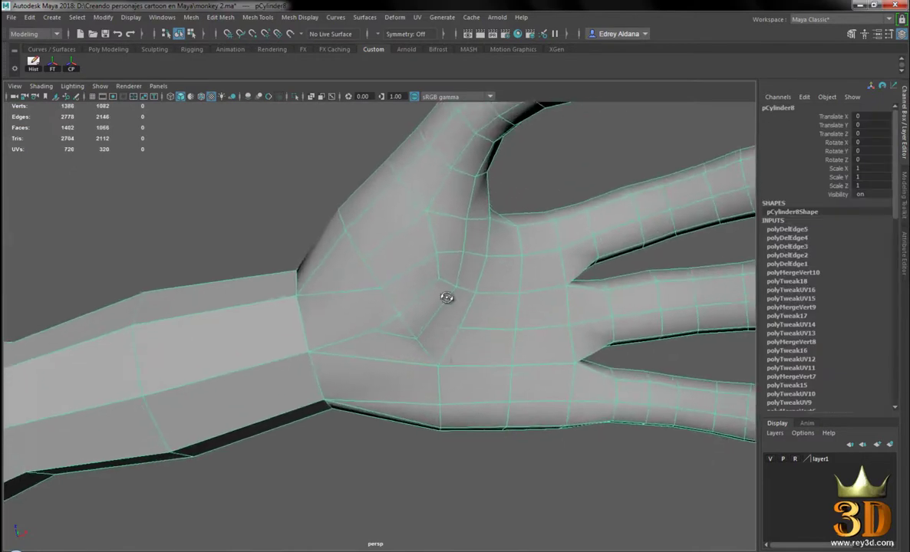
{"action": "scroll", "coordinate": [440, 294], "scroll_direction": "up", "scroll_amount": 2}
Step: In edge mode, delete two palm edges and one edge at the thumb base
{"action": "right_click_drag", "start_coordinate": [400, 245], "coordinate": [375, 205]}
{"action": "mouse_move", "coordinate": [227, 215]}
{"action": "left_mouse_down", "text": "alt"}
{"action": "mouse_move", "coordinate": [379, 285]}
{"action": "mouse_move", "coordinate": [406, 315]}
{"action": "left_mouse_up", "text": "alt"}
{"action": "left_click", "coordinate": [406, 318]}
{"action": "right_click_drag", "start_coordinate": [430, 277], "coordinate": [485, 339], "text": "shift"}
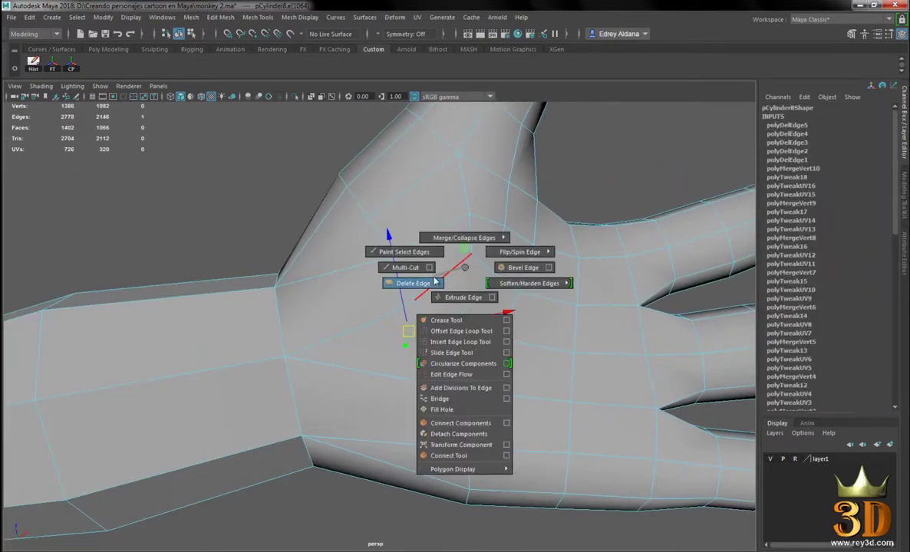
{"action": "mouse_move", "coordinate": [484, 339]}
{"action": "left_mouse_down", "text": "alt"}
{"action": "mouse_move", "coordinate": [493, 311]}
{"action": "mouse_move", "coordinate": [475, 309]}
{"action": "left_mouse_up", "text": "alt"}
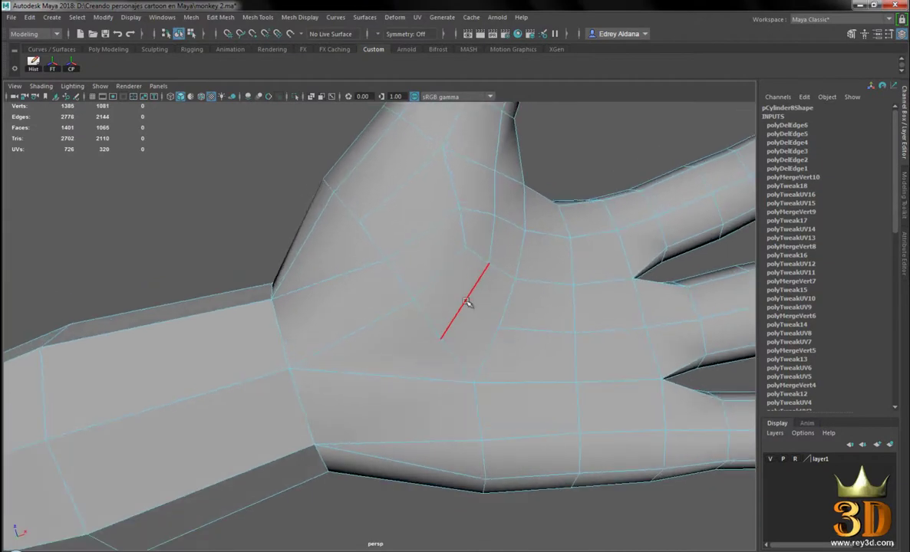
{"action": "right_click_drag", "start_coordinate": [498, 213], "coordinate": [471, 227], "text": "shift"}
{"action": "mouse_move", "coordinate": [471, 227]}
{"action": "left_mouse_down", "text": "alt"}
{"action": "mouse_move", "coordinate": [498, 296]}
{"action": "mouse_move", "coordinate": [519, 261]}
{"action": "mouse_move", "coordinate": [524, 311]}
{"action": "mouse_move", "coordinate": [475, 244]}
{"action": "left_mouse_up", "text": "alt"}
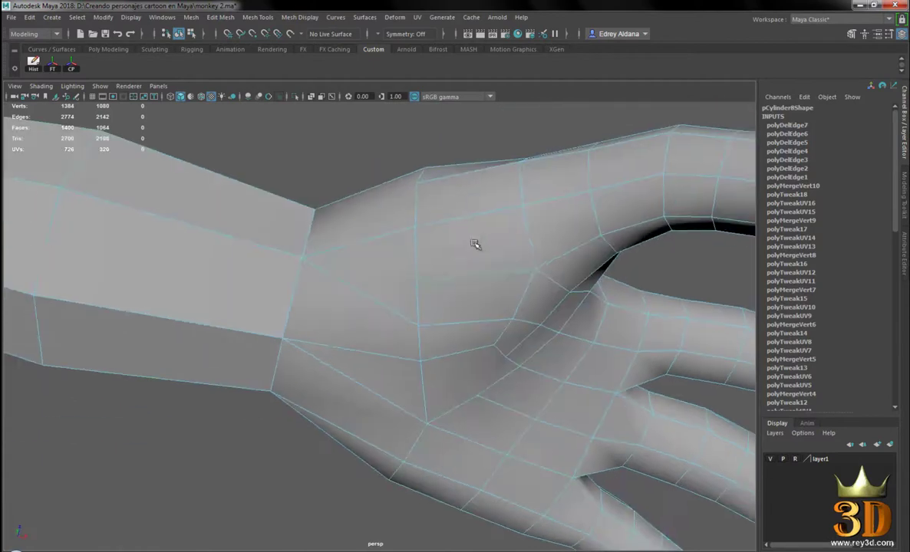
{"action": "left_click_drag", "start_coordinate": [422, 276], "coordinate": [423, 268], "text": "alt"}
{"action": "right_click_drag", "start_coordinate": [412, 244], "coordinate": [384, 253], "text": "shift"}
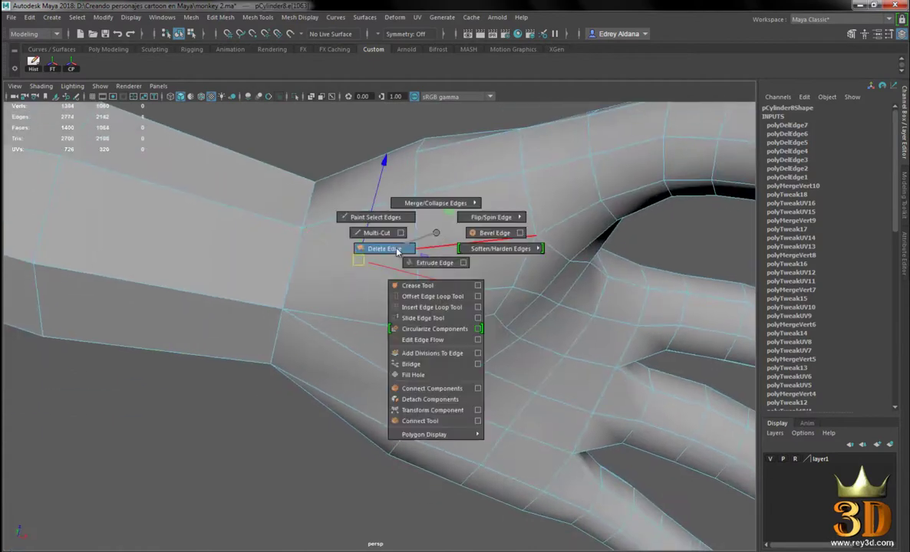
Step: Delete two more stray edges near the thumb
{"action": "mouse_move", "coordinate": [489, 262]}
{"action": "left_mouse_down", "text": "alt"}
{"action": "mouse_move", "coordinate": [498, 220]}
{"action": "mouse_move", "coordinate": [425, 313]}
{"action": "mouse_move", "coordinate": [422, 298]}
{"action": "mouse_move", "coordinate": [378, 328]}
{"action": "mouse_move", "coordinate": [404, 324]}
{"action": "mouse_move", "coordinate": [399, 307]}
{"action": "left_mouse_up", "text": "alt"}
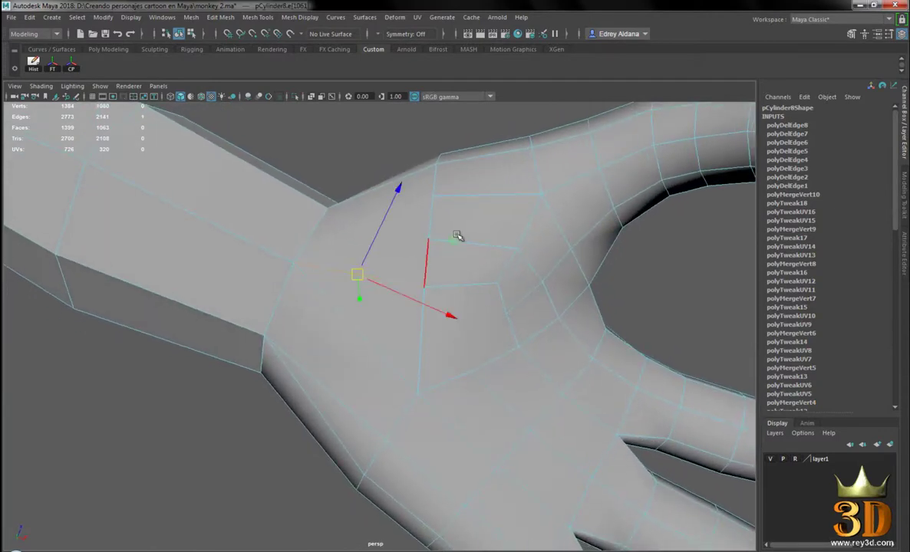
{"action": "left_click_drag", "start_coordinate": [496, 251], "coordinate": [496, 256], "text": "alt"}
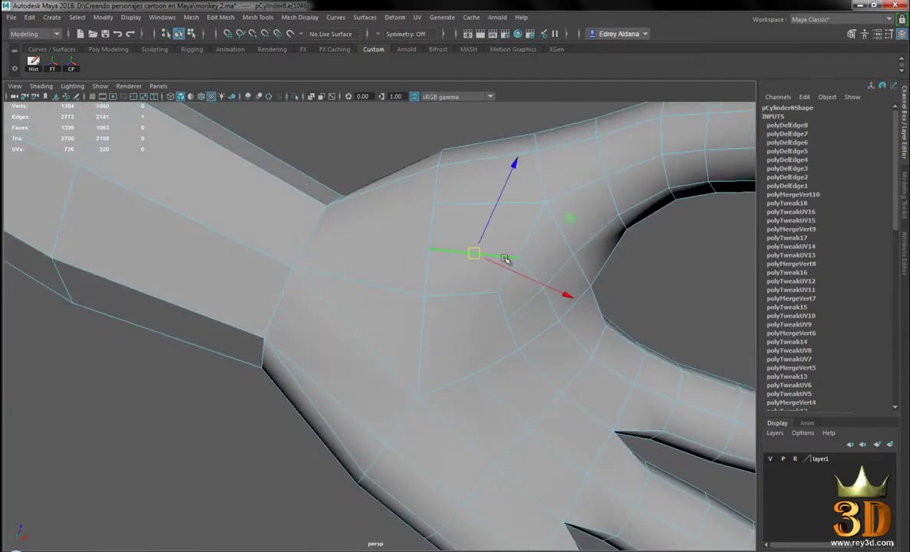
{"action": "right_click_drag", "start_coordinate": [504, 258], "coordinate": [477, 242], "text": "shift"}
{"action": "mouse_move", "coordinate": [483, 298]}
{"action": "left_mouse_down", "text": "alt"}
{"action": "mouse_move", "coordinate": [404, 305]}
{"action": "mouse_move", "coordinate": [423, 288]}
{"action": "mouse_move", "coordinate": [439, 331]}
{"action": "mouse_move", "coordinate": [436, 303]}
{"action": "left_mouse_up", "text": "alt"}
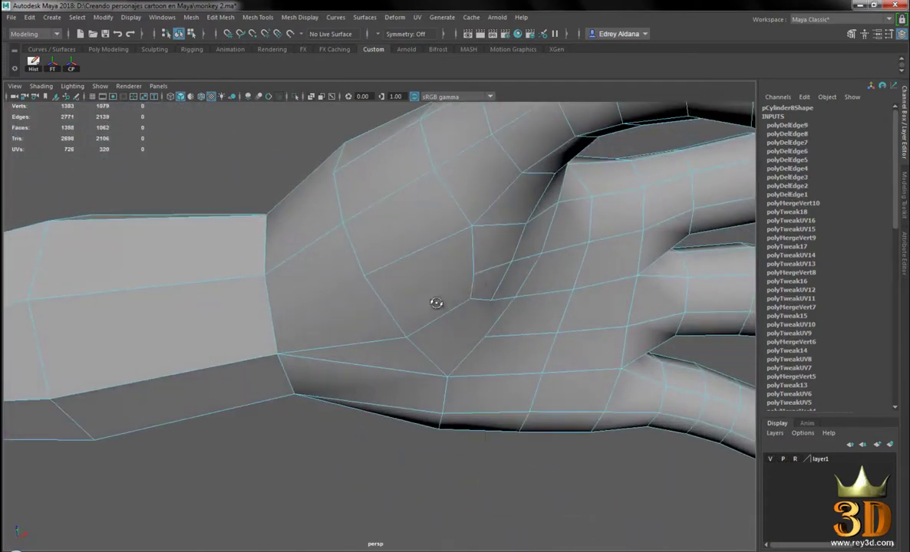
{"action": "left_click_drag", "start_coordinate": [483, 278], "coordinate": [481, 253], "text": "alt"}
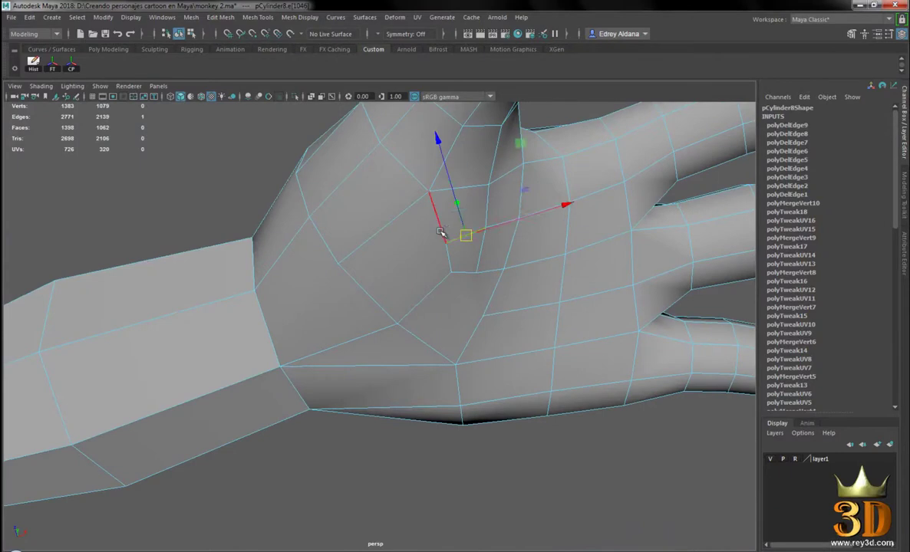
{"action": "right_click_drag", "start_coordinate": [455, 233], "coordinate": [428, 217], "text": "shift"}
{"action": "mouse_move", "coordinate": [460, 234]}
{"action": "left_mouse_down", "text": "alt"}
{"action": "mouse_move", "coordinate": [451, 217]}
{"action": "mouse_move", "coordinate": [483, 266]}
{"action": "mouse_move", "coordinate": [544, 278]}
{"action": "left_mouse_up", "text": "alt"}
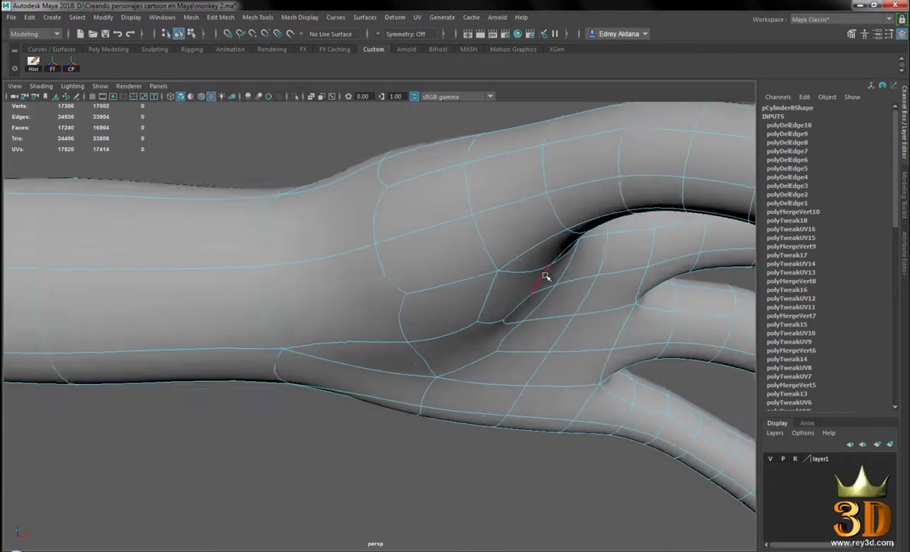
Step: Inspect the hand in Smooth Mesh Preview (3), then return it to the low-poly cage (1)
{"action": "right_click_drag", "start_coordinate": [427, 206], "coordinate": [481, 201], "text": "shift"}
{"action": "left_click", "coordinate": [335, 166]}
{"action": "right_click_drag", "start_coordinate": [544, 298], "coordinate": [442, 274], "text": "alt"}
{"action": "mouse_move", "coordinate": [443, 274]}
{"action": "left_mouse_down", "text": "alt"}
{"action": "mouse_move", "coordinate": [503, 366]}
{"action": "mouse_move", "coordinate": [451, 304]}
{"action": "left_mouse_up", "text": "alt"}
{"action": "mouse_move", "coordinate": [451, 304]}
{"action": "right_mouse_down", "text": "alt"}
{"action": "mouse_move", "coordinate": [449, 266]}
{"action": "mouse_move", "coordinate": [477, 330]}
{"action": "right_mouse_up", "text": "alt"}
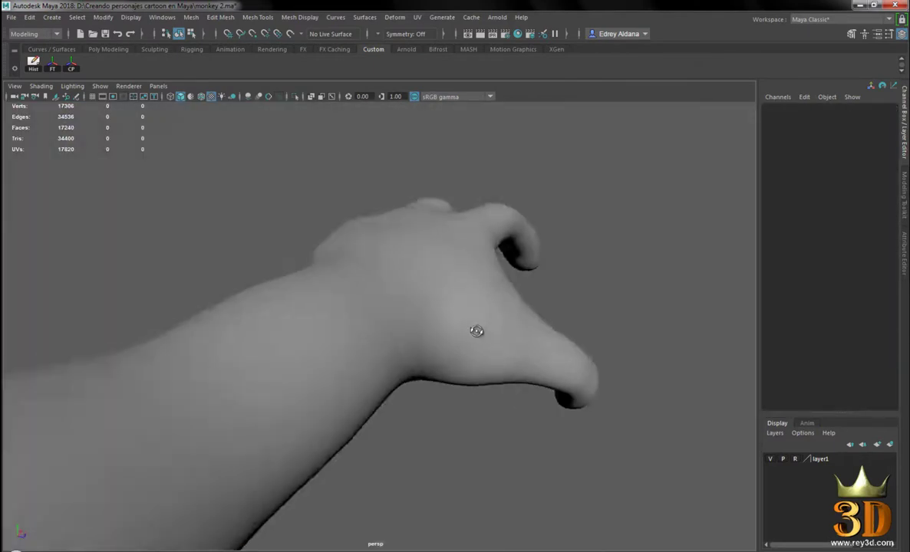
{"action": "mouse_move", "coordinate": [477, 330]}
{"action": "left_mouse_down", "text": "alt"}
{"action": "mouse_move", "coordinate": [493, 367]}
{"action": "mouse_move", "coordinate": [540, 346]}
{"action": "mouse_move", "coordinate": [527, 270]}
{"action": "mouse_move", "coordinate": [550, 339]}
{"action": "mouse_move", "coordinate": [508, 348]}
{"action": "mouse_move", "coordinate": [386, 331]}
{"action": "left_mouse_up", "text": "alt"}
{"action": "mouse_move", "coordinate": [498, 274]}
{"action": "left_mouse_down", "text": "alt"}
{"action": "mouse_move", "coordinate": [423, 321]}
{"action": "mouse_move", "coordinate": [423, 285]}
{"action": "mouse_move", "coordinate": [443, 287]}
{"action": "mouse_move", "coordinate": [386, 242]}
{"action": "mouse_move", "coordinate": [392, 270]}
{"action": "mouse_move", "coordinate": [423, 290]}
{"action": "mouse_move", "coordinate": [508, 317]}
{"action": "mouse_move", "coordinate": [459, 297]}
{"action": "mouse_move", "coordinate": [490, 286]}
{"action": "mouse_move", "coordinate": [503, 365]}
{"action": "mouse_move", "coordinate": [496, 406]}
{"action": "mouse_move", "coordinate": [434, 379]}
{"action": "mouse_move", "coordinate": [438, 394]}
{"action": "mouse_move", "coordinate": [378, 420]}
{"action": "left_mouse_up", "text": "alt"}
{"action": "left_click", "coordinate": [458, 297]}
{"action": "key", "text": "1"}
Step: Switch to edge mode and select an edge loop on the arm near the hand
{"action": "left_click_drag", "start_coordinate": [331, 389], "coordinate": [317, 371], "text": "alt"}
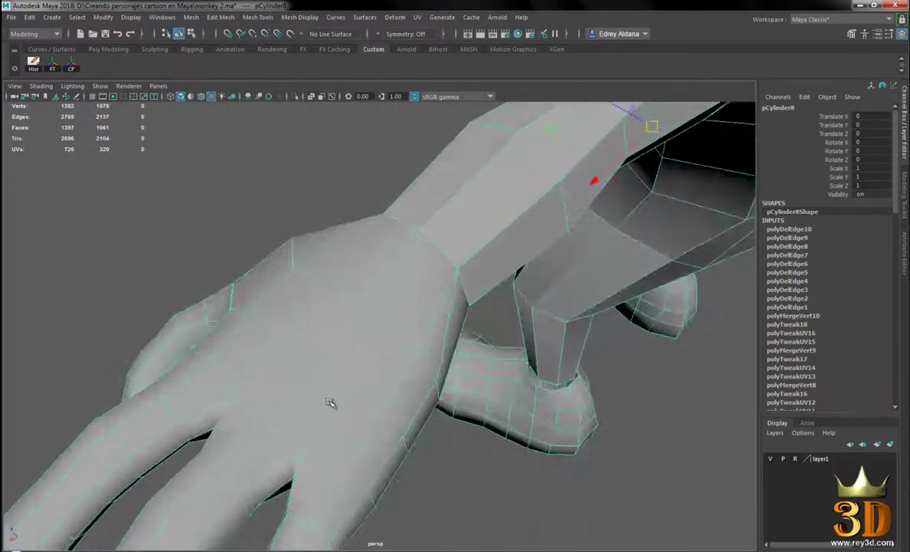
{"action": "right_click", "coordinate": [349, 246]}
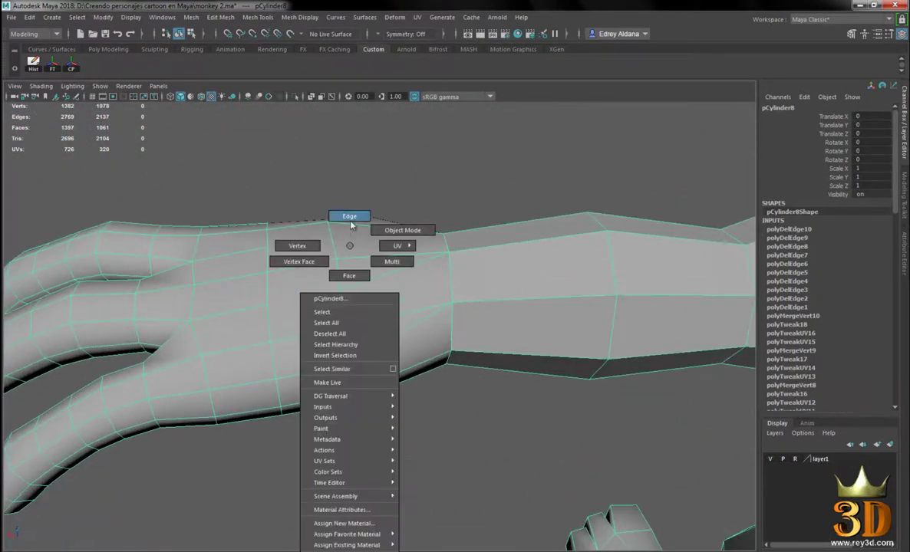
{"action": "left_click", "coordinate": [350, 218]}
{"action": "double_click", "coordinate": [380, 274]}
{"action": "left_click_drag", "start_coordinate": [380, 274], "coordinate": [402, 322], "text": "alt"}
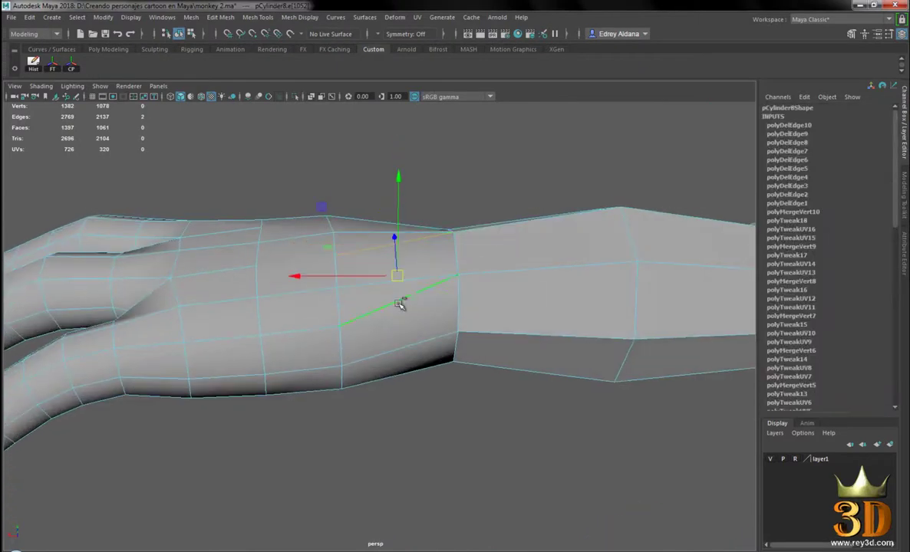
{"action": "mouse_move", "coordinate": [468, 369]}
{"action": "left_mouse_down", "text": "alt"}
{"action": "mouse_move", "coordinate": [465, 333]}
{"action": "mouse_move", "coordinate": [427, 303]}
{"action": "left_mouse_up", "text": "alt"}
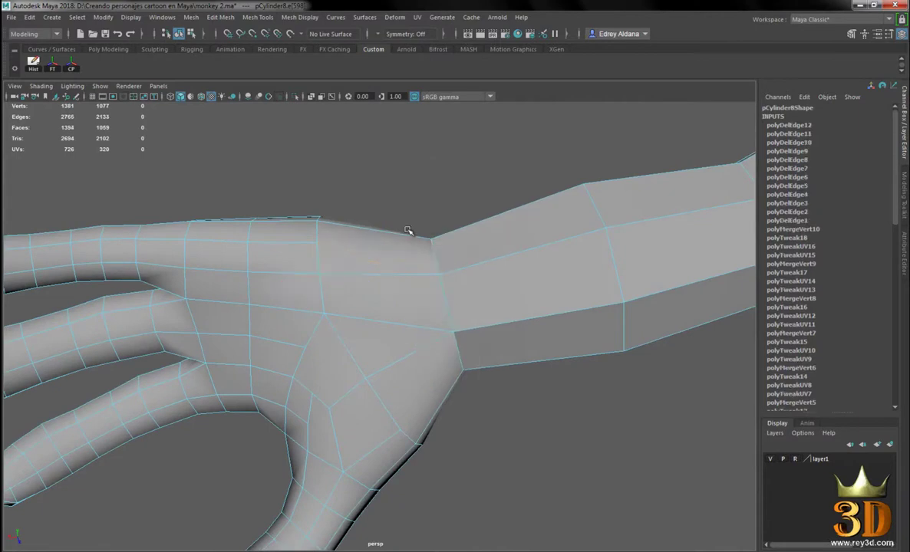
{"action": "left_click_drag", "start_coordinate": [407, 230], "coordinate": [446, 292], "text": "alt"}
Step: Check the hand in Smooth Mesh Preview (3), then restore its low-poly cage (1)
{"action": "key", "text": "3"}
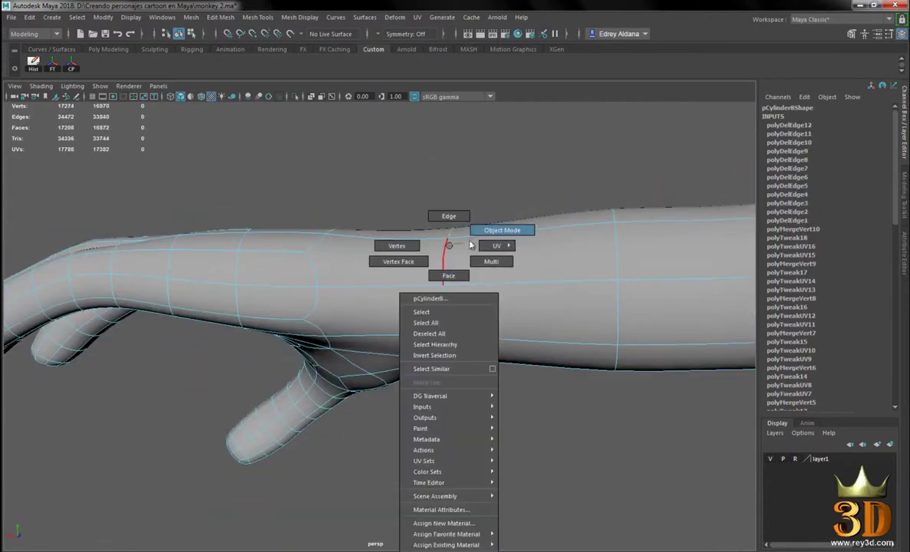
{"action": "right_click_drag", "start_coordinate": [470, 244], "coordinate": [472, 240]}
{"action": "left_click", "coordinate": [477, 181]}
{"action": "mouse_move", "coordinate": [495, 260]}
{"action": "left_mouse_down", "text": "alt"}
{"action": "mouse_move", "coordinate": [484, 368]}
{"action": "mouse_move", "coordinate": [486, 227]}
{"action": "mouse_move", "coordinate": [486, 331]}
{"action": "mouse_move", "coordinate": [477, 321]}
{"action": "mouse_move", "coordinate": [524, 273]}
{"action": "mouse_move", "coordinate": [536, 292]}
{"action": "mouse_move", "coordinate": [487, 315]}
{"action": "mouse_move", "coordinate": [471, 278]}
{"action": "mouse_move", "coordinate": [382, 291]}
{"action": "mouse_move", "coordinate": [373, 315]}
{"action": "left_mouse_up", "text": "alt"}
{"action": "left_click", "coordinate": [487, 330]}
{"action": "key", "text": "1"}
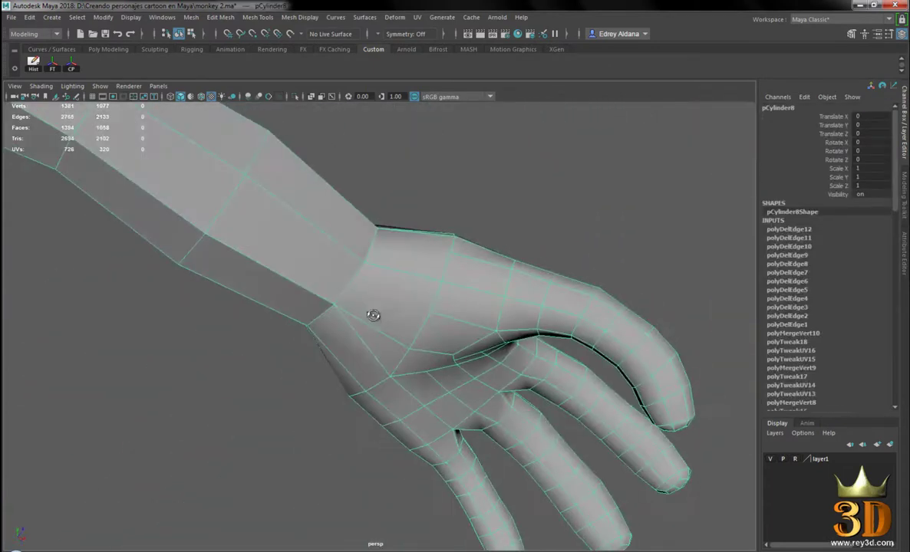
Step: Delete an edge on the back of the hand and preview the smoothed result
{"action": "left_click", "coordinate": [397, 223]}
{"action": "left_click_drag", "start_coordinate": [397, 223], "coordinate": [404, 294], "text": "alt"}
{"action": "left_click", "coordinate": [389, 309]}
{"action": "right_click_drag", "start_coordinate": [372, 296], "coordinate": [466, 240], "text": "shift"}
{"action": "key", "text": "Delete"}
{"action": "mouse_move", "coordinate": [435, 250]}
{"action": "left_mouse_down", "text": "alt"}
{"action": "mouse_move", "coordinate": [524, 360]}
{"action": "mouse_move", "coordinate": [498, 319]}
{"action": "mouse_move", "coordinate": [486, 326]}
{"action": "left_mouse_up", "text": "alt"}
{"action": "key", "text": "3"}
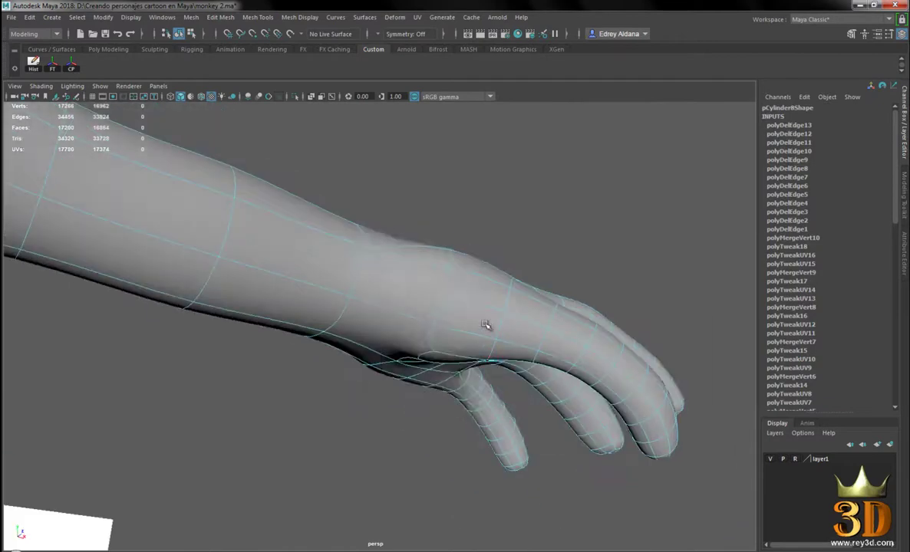
Step: Inspect the smoothed hand's shape and reselect the hand mesh
{"action": "left_click", "coordinate": [562, 197]}
{"action": "mouse_move", "coordinate": [562, 197]}
{"action": "left_mouse_down", "text": "alt"}
{"action": "mouse_move", "coordinate": [538, 342]}
{"action": "mouse_move", "coordinate": [552, 272]}
{"action": "mouse_move", "coordinate": [533, 310]}
{"action": "mouse_move", "coordinate": [583, 351]}
{"action": "mouse_move", "coordinate": [548, 299]}
{"action": "mouse_move", "coordinate": [545, 330]}
{"action": "left_mouse_up", "text": "alt"}
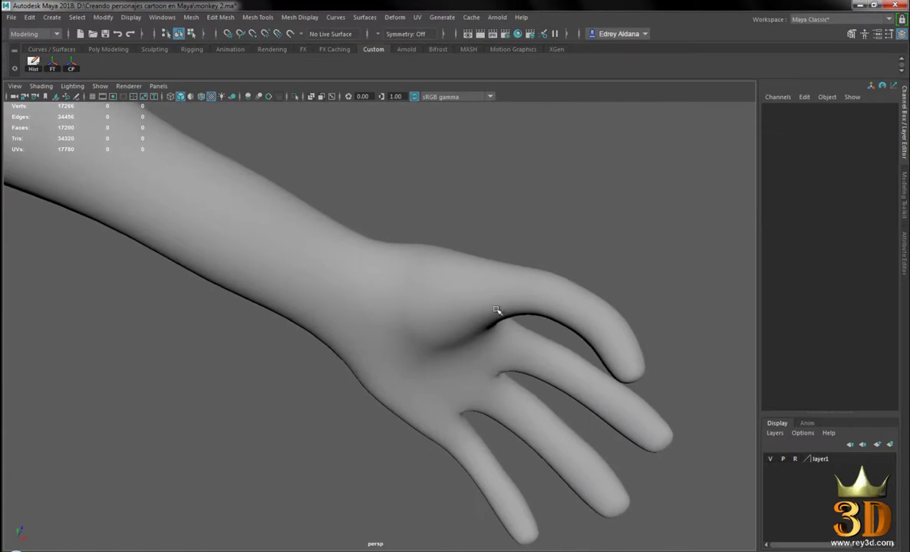
{"action": "mouse_move", "coordinate": [469, 276]}
{"action": "left_mouse_down", "text": "alt"}
{"action": "mouse_move", "coordinate": [481, 201]}
{"action": "mouse_move", "coordinate": [465, 274]}
{"action": "mouse_move", "coordinate": [481, 319]}
{"action": "mouse_move", "coordinate": [465, 356]}
{"action": "mouse_move", "coordinate": [424, 315]}
{"action": "mouse_move", "coordinate": [429, 332]}
{"action": "left_mouse_up", "text": "alt"}
{"action": "left_click", "coordinate": [412, 335]}
Step: Select hand edges near the thumb crotch, check the smooth preview, and restore the cage (1)
{"action": "right_click_drag", "start_coordinate": [433, 248], "coordinate": [429, 213]}
{"action": "mouse_move", "coordinate": [428, 214]}
{"action": "left_mouse_down", "text": "alt"}
{"action": "mouse_move", "coordinate": [426, 314]}
{"action": "mouse_move", "coordinate": [499, 355]}
{"action": "left_mouse_up", "text": "alt"}
{"action": "left_click", "coordinate": [427, 315]}
{"action": "key", "text": "3"}
{"action": "left_click", "coordinate": [478, 282]}
{"action": "right_click_drag", "start_coordinate": [507, 250], "coordinate": [531, 229]}
{"action": "mouse_move", "coordinate": [593, 254]}
{"action": "left_mouse_down", "text": "alt"}
{"action": "mouse_move", "coordinate": [563, 298]}
{"action": "mouse_move", "coordinate": [555, 230]}
{"action": "mouse_move", "coordinate": [548, 349]}
{"action": "mouse_move", "coordinate": [474, 371]}
{"action": "mouse_move", "coordinate": [361, 319]}
{"action": "mouse_move", "coordinate": [395, 370]}
{"action": "left_mouse_up", "text": "alt"}
{"action": "left_click", "coordinate": [474, 371]}
{"action": "key", "text": "1"}
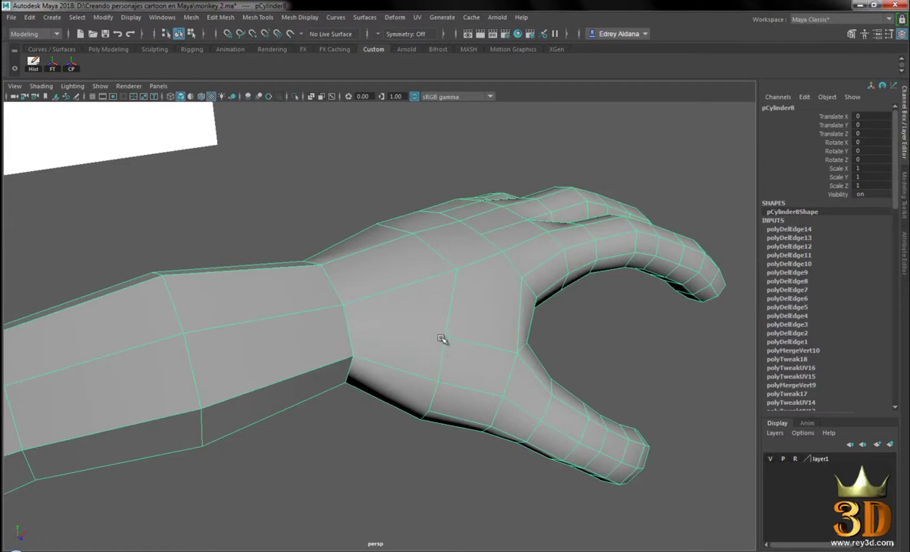
{"action": "mouse_move", "coordinate": [527, 357]}
{"action": "left_mouse_down", "text": "alt"}
{"action": "mouse_move", "coordinate": [504, 361]}
{"action": "mouse_move", "coordinate": [465, 273]}
{"action": "left_mouse_up", "text": "alt"}
{"action": "right_click_drag", "start_coordinate": [465, 271], "coordinate": [431, 281], "text": "shift"}
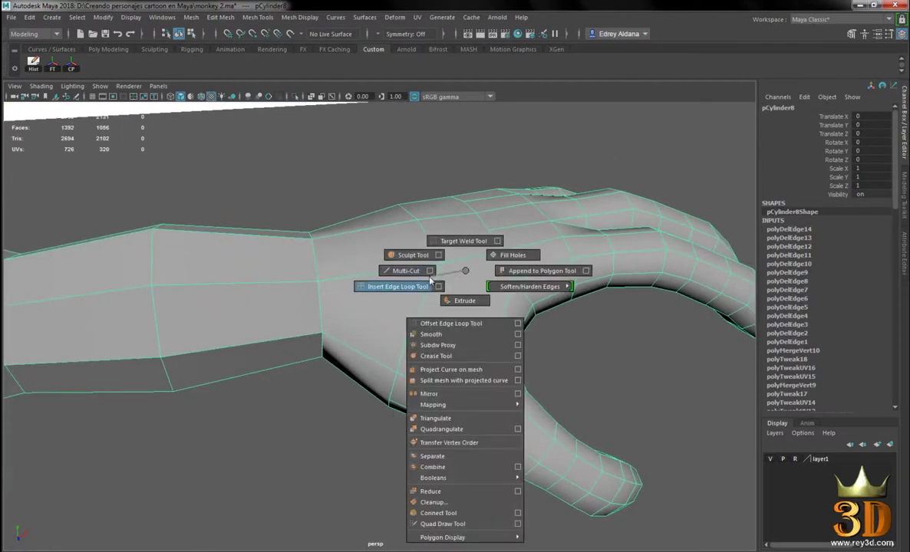
{"action": "right_click_drag", "start_coordinate": [435, 345], "coordinate": [431, 335], "text": "shift"}
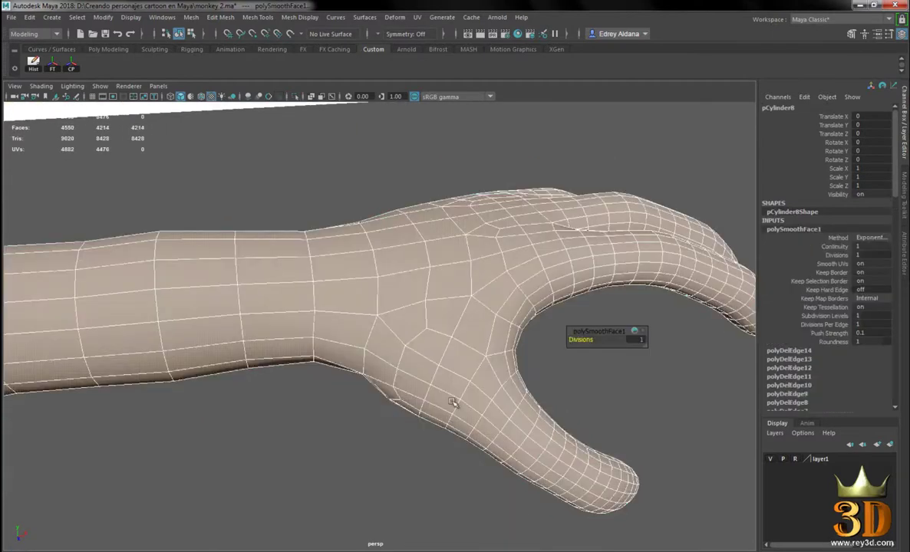
{"action": "left_click", "coordinate": [326, 160]}
{"action": "left_click", "coordinate": [374, 301]}
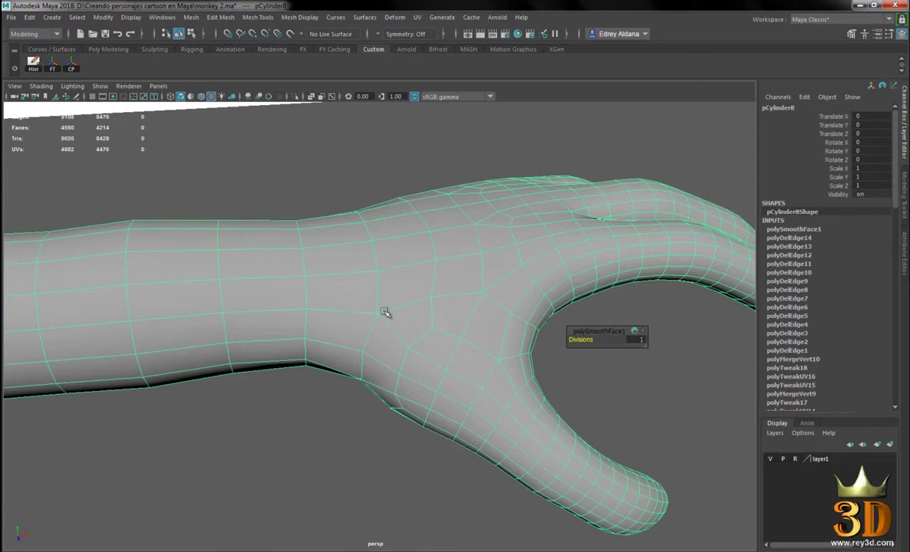
{"action": "mouse_move", "coordinate": [511, 338]}
{"action": "left_mouse_down", "text": "alt"}
{"action": "mouse_move", "coordinate": [457, 309]}
{"action": "mouse_move", "coordinate": [463, 267]}
{"action": "mouse_move", "coordinate": [436, 229]}
{"action": "mouse_move", "coordinate": [430, 302]}
{"action": "mouse_move", "coordinate": [432, 321]}
{"action": "mouse_move", "coordinate": [482, 298]}
{"action": "mouse_move", "coordinate": [504, 187]}
{"action": "mouse_move", "coordinate": [498, 270]}
{"action": "mouse_move", "coordinate": [497, 224]}
{"action": "left_mouse_up", "text": "alt"}
{"action": "left_click", "coordinate": [464, 317]}
{"action": "key", "text": "ctrl+z"}
{"action": "key", "text": "3"}
{"action": "left_click", "coordinate": [504, 186]}
{"action": "mouse_move", "coordinate": [501, 271]}
{"action": "left_mouse_down", "text": "alt"}
{"action": "mouse_move", "coordinate": [503, 348]}
{"action": "mouse_move", "coordinate": [421, 325]}
{"action": "mouse_move", "coordinate": [567, 346]}
{"action": "mouse_move", "coordinate": [557, 325]}
{"action": "mouse_move", "coordinate": [558, 238]}
{"action": "mouse_move", "coordinate": [602, 270]}
{"action": "mouse_move", "coordinate": [528, 308]}
{"action": "mouse_move", "coordinate": [480, 239]}
{"action": "mouse_move", "coordinate": [386, 365]}
{"action": "mouse_move", "coordinate": [373, 365]}
{"action": "mouse_move", "coordinate": [411, 307]}
{"action": "mouse_move", "coordinate": [538, 361]}
{"action": "mouse_move", "coordinate": [355, 322]}
{"action": "left_mouse_up", "text": "alt"}
{"action": "left_click", "coordinate": [410, 307]}
{"action": "key", "text": "1"}
{"action": "left_click", "coordinate": [360, 416]}
{"action": "left_click_drag", "start_coordinate": [361, 416], "coordinate": [391, 282], "text": "alt"}
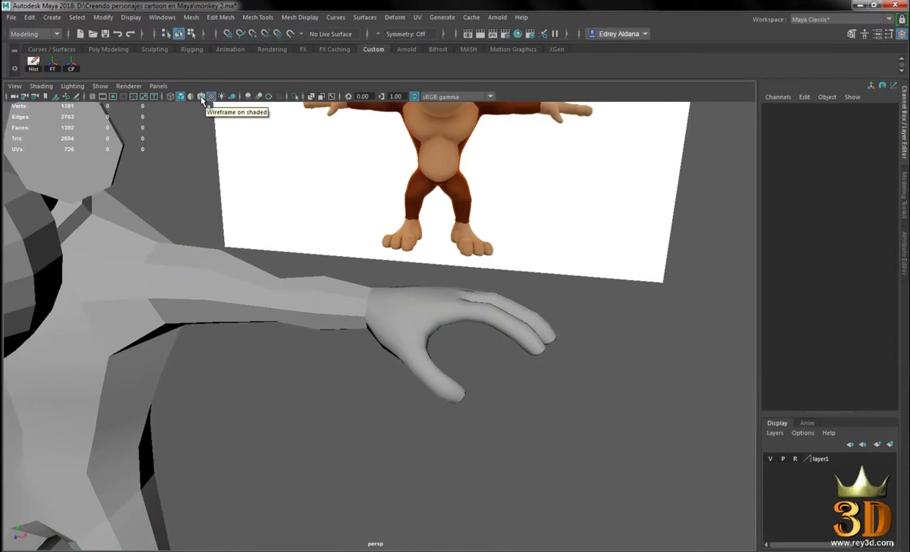
{"action": "mouse_move", "coordinate": [381, 291]}
{"action": "left_mouse_down", "text": "alt"}
{"action": "mouse_move", "coordinate": [528, 265]}
{"action": "mouse_move", "coordinate": [394, 345]}
{"action": "mouse_move", "coordinate": [391, 283]}
{"action": "mouse_move", "coordinate": [439, 329]}
{"action": "mouse_move", "coordinate": [361, 307]}
{"action": "left_mouse_up", "text": "alt"}
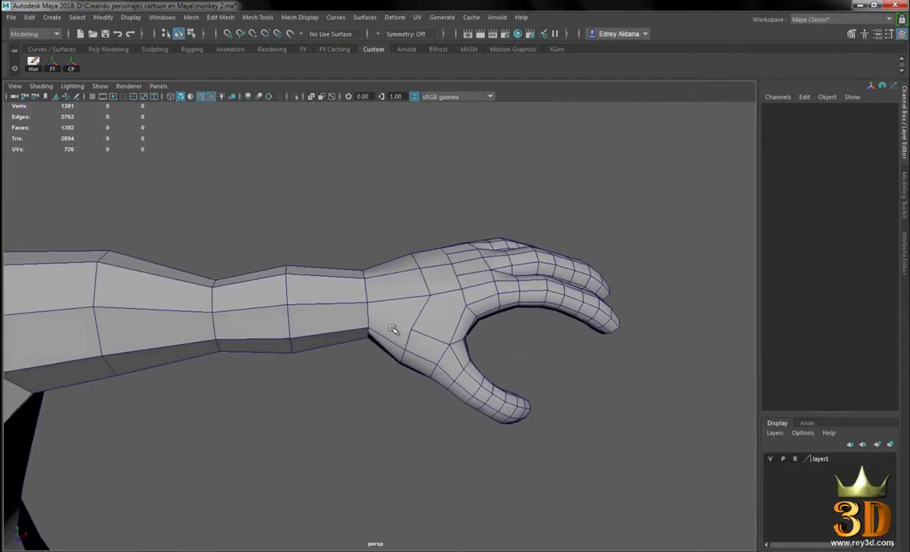
{"action": "mouse_move", "coordinate": [453, 379]}
{"action": "left_mouse_down", "text": "alt"}
{"action": "mouse_move", "coordinate": [443, 402]}
{"action": "mouse_move", "coordinate": [443, 247]}
{"action": "left_mouse_up", "text": "alt"}
{"action": "mouse_move", "coordinate": [407, 322]}
{"action": "left_mouse_down", "text": "alt"}
{"action": "mouse_move", "coordinate": [412, 336]}
{"action": "mouse_move", "coordinate": [462, 290]}
{"action": "mouse_move", "coordinate": [382, 319]}
{"action": "mouse_move", "coordinate": [362, 318]}
{"action": "mouse_move", "coordinate": [424, 286]}
{"action": "mouse_move", "coordinate": [335, 298]}
{"action": "mouse_move", "coordinate": [345, 345]}
{"action": "mouse_move", "coordinate": [382, 311]}
{"action": "mouse_move", "coordinate": [530, 320]}
{"action": "mouse_move", "coordinate": [533, 270]}
{"action": "mouse_move", "coordinate": [532, 349]}
{"action": "mouse_move", "coordinate": [505, 282]}
{"action": "mouse_move", "coordinate": [512, 314]}
{"action": "mouse_move", "coordinate": [439, 321]}
{"action": "mouse_move", "coordinate": [445, 270]}
{"action": "mouse_move", "coordinate": [469, 339]}
{"action": "mouse_move", "coordinate": [481, 326]}
{"action": "mouse_move", "coordinate": [412, 351]}
{"action": "mouse_move", "coordinate": [461, 330]}
{"action": "mouse_move", "coordinate": [499, 290]}
{"action": "mouse_move", "coordinate": [487, 291]}
{"action": "mouse_move", "coordinate": [469, 320]}
{"action": "mouse_move", "coordinate": [403, 329]}
{"action": "left_mouse_up", "text": "alt"}
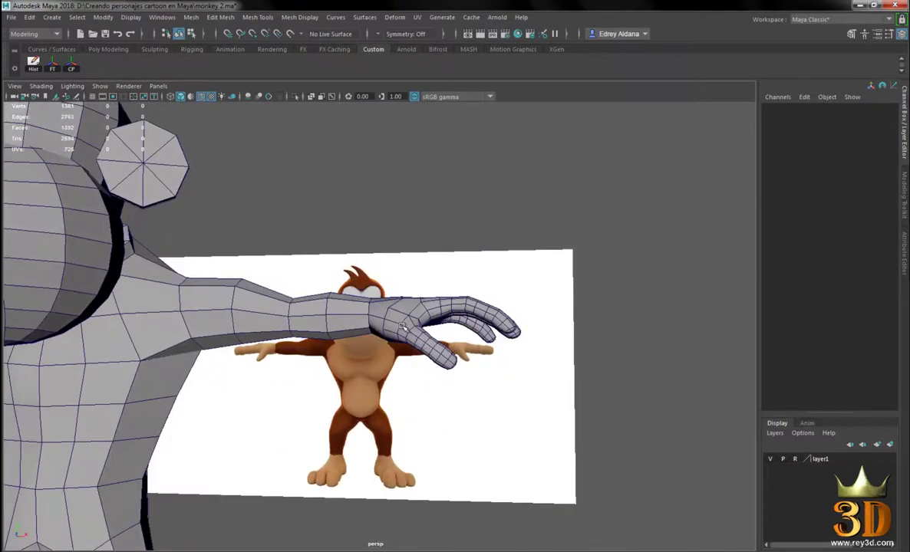
{"action": "left_click_drag", "start_coordinate": [346, 314], "coordinate": [460, 350], "text": "alt"}
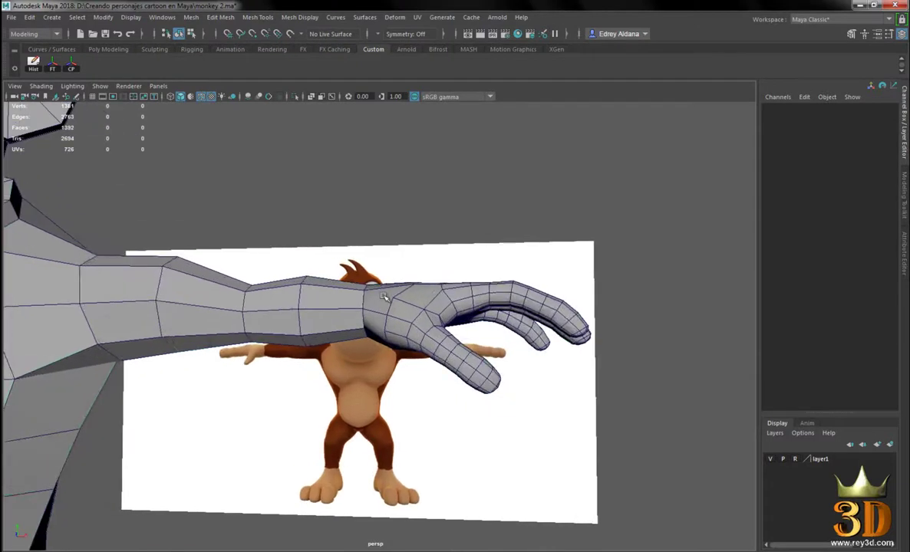
{"action": "left_click", "coordinate": [464, 352]}
{"action": "left_click", "coordinate": [568, 203]}
{"action": "mouse_move", "coordinate": [568, 203]}
{"action": "left_mouse_down", "text": "alt"}
{"action": "mouse_move", "coordinate": [447, 284]}
{"action": "mouse_move", "coordinate": [464, 330]}
{"action": "mouse_move", "coordinate": [514, 357]}
{"action": "mouse_move", "coordinate": [517, 390]}
{"action": "mouse_move", "coordinate": [495, 231]}
{"action": "mouse_move", "coordinate": [564, 237]}
{"action": "mouse_move", "coordinate": [549, 311]}
{"action": "mouse_move", "coordinate": [512, 380]}
{"action": "left_mouse_up", "text": "alt"}
{"action": "left_click", "coordinate": [473, 307]}
{"action": "mouse_move", "coordinate": [473, 306]}
{"action": "left_mouse_down", "text": "alt"}
{"action": "mouse_move", "coordinate": [220, 106]}
{"action": "mouse_move", "coordinate": [460, 292]}
{"action": "mouse_move", "coordinate": [516, 307]}
{"action": "left_mouse_up", "text": "alt"}
{"action": "left_click", "coordinate": [628, 337]}
{"action": "mouse_move", "coordinate": [627, 337]}
{"action": "left_mouse_down", "text": "alt"}
{"action": "mouse_move", "coordinate": [448, 342]}
{"action": "mouse_move", "coordinate": [294, 307]}
{"action": "mouse_move", "coordinate": [463, 359]}
{"action": "mouse_move", "coordinate": [506, 264]}
{"action": "left_mouse_up", "text": "alt"}
{"action": "mouse_move", "coordinate": [463, 313]}
{"action": "left_mouse_down", "text": "alt"}
{"action": "mouse_move", "coordinate": [432, 326]}
{"action": "mouse_move", "coordinate": [432, 340]}
{"action": "left_mouse_up", "text": "alt"}
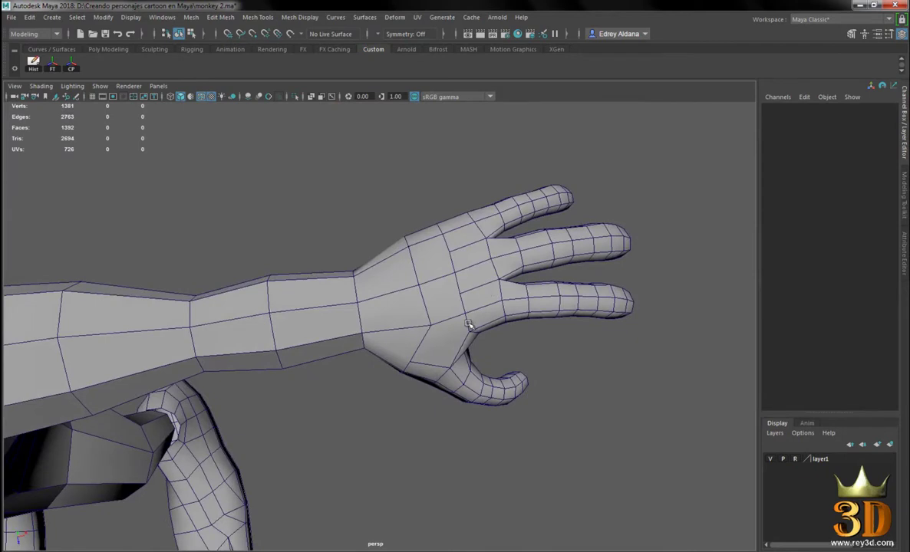
{"action": "mouse_move", "coordinate": [475, 328]}
{"action": "left_mouse_down", "text": "alt"}
{"action": "mouse_move", "coordinate": [463, 207]}
{"action": "mouse_move", "coordinate": [462, 242]}
{"action": "mouse_move", "coordinate": [436, 253]}
{"action": "mouse_move", "coordinate": [477, 284]}
{"action": "mouse_move", "coordinate": [443, 321]}
{"action": "mouse_move", "coordinate": [412, 268]}
{"action": "mouse_move", "coordinate": [428, 302]}
{"action": "mouse_move", "coordinate": [406, 345]}
{"action": "mouse_move", "coordinate": [524, 285]}
{"action": "mouse_move", "coordinate": [405, 414]}
{"action": "left_mouse_up", "text": "alt"}
{"action": "scroll", "coordinate": [428, 302], "scroll_direction": "down", "scroll_amount": 5}
Step: Select pCylinder8 in vertex mode and merge loose vertices around the right ankle opening
{"action": "middle_click_drag", "start_coordinate": [405, 414], "coordinate": [402, 295], "text": "alt"}
{"action": "scroll", "coordinate": [402, 295], "scroll_direction": "up", "scroll_amount": 3}
{"action": "left_click", "coordinate": [344, 335]}
{"action": "left_click_drag", "start_coordinate": [417, 346], "coordinate": [447, 307], "text": "alt"}
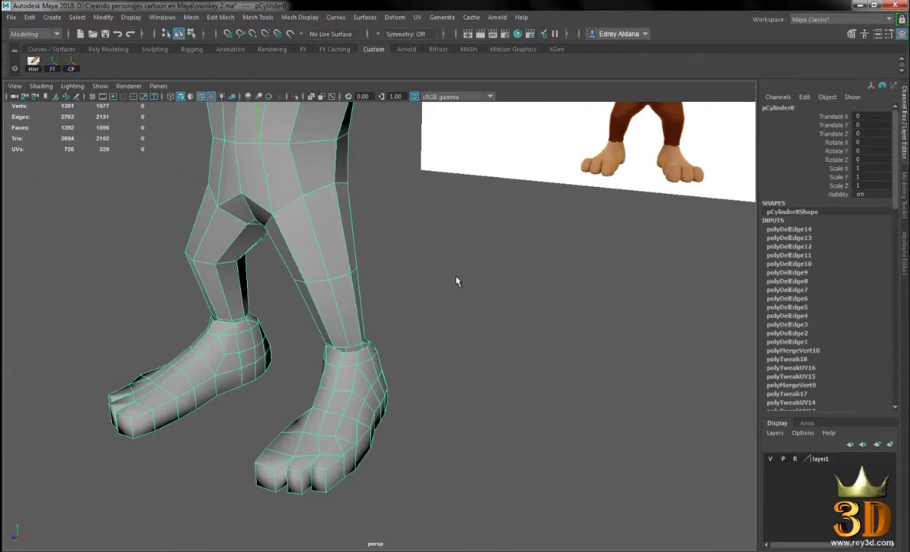
{"action": "right_click_drag", "start_coordinate": [458, 293], "coordinate": [458, 261]}
{"action": "scroll", "coordinate": [384, 292], "scroll_direction": "up", "scroll_amount": 4}
{"action": "mouse_move", "coordinate": [383, 292]}
{"action": "left_mouse_down", "text": "alt"}
{"action": "mouse_move", "coordinate": [354, 258]}
{"action": "mouse_move", "coordinate": [462, 299]}
{"action": "mouse_move", "coordinate": [386, 270]}
{"action": "mouse_move", "coordinate": [325, 274]}
{"action": "mouse_move", "coordinate": [251, 264]}
{"action": "mouse_move", "coordinate": [285, 264]}
{"action": "mouse_move", "coordinate": [405, 329]}
{"action": "mouse_move", "coordinate": [473, 335]}
{"action": "mouse_move", "coordinate": [469, 349]}
{"action": "mouse_move", "coordinate": [484, 355]}
{"action": "mouse_move", "coordinate": [489, 333]}
{"action": "mouse_move", "coordinate": [444, 332]}
{"action": "mouse_move", "coordinate": [435, 371]}
{"action": "mouse_move", "coordinate": [325, 379]}
{"action": "left_mouse_up", "text": "alt"}
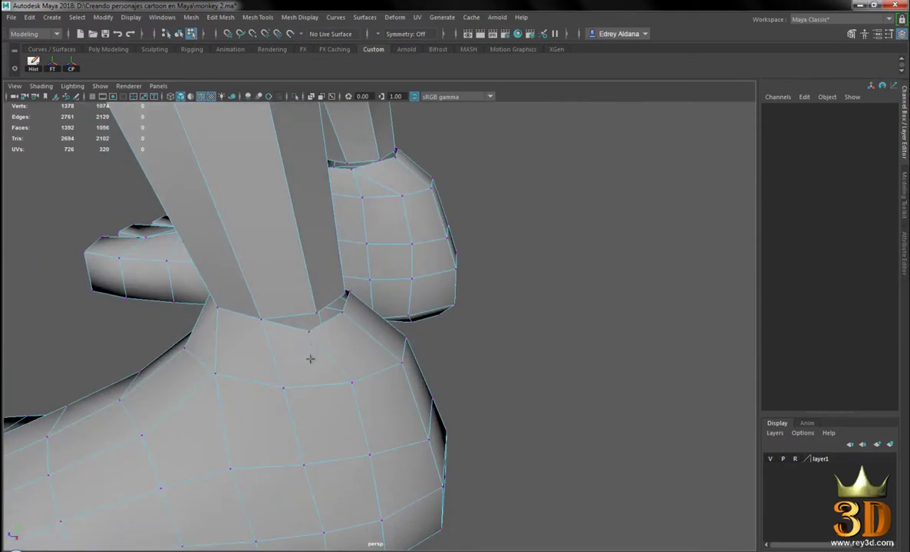
{"action": "mouse_move", "coordinate": [338, 327]}
{"action": "left_mouse_down", "text": "alt"}
{"action": "mouse_move", "coordinate": [326, 352]}
{"action": "mouse_move", "coordinate": [341, 309]}
{"action": "mouse_move", "coordinate": [336, 346]}
{"action": "mouse_move", "coordinate": [389, 296]}
{"action": "left_mouse_up", "text": "alt"}
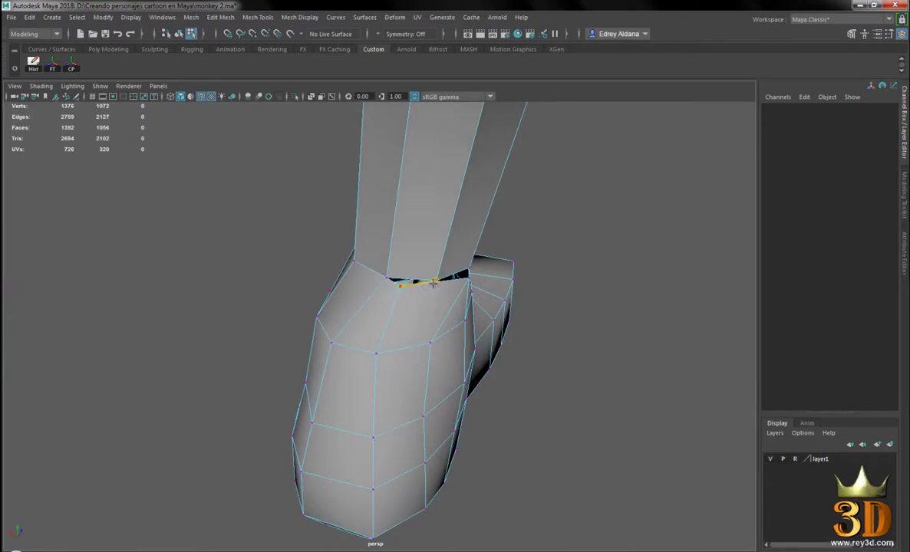
{"action": "mouse_move", "coordinate": [482, 336]}
{"action": "left_mouse_down", "text": "alt"}
{"action": "mouse_move", "coordinate": [429, 335]}
{"action": "mouse_move", "coordinate": [429, 328]}
{"action": "left_mouse_up", "text": "alt"}
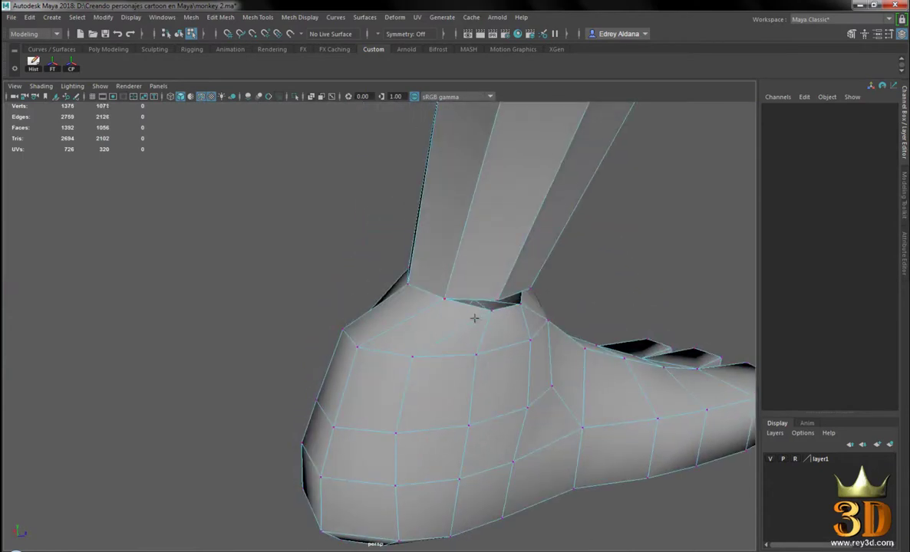
{"action": "left_click_drag", "start_coordinate": [550, 368], "coordinate": [487, 395], "text": "alt"}
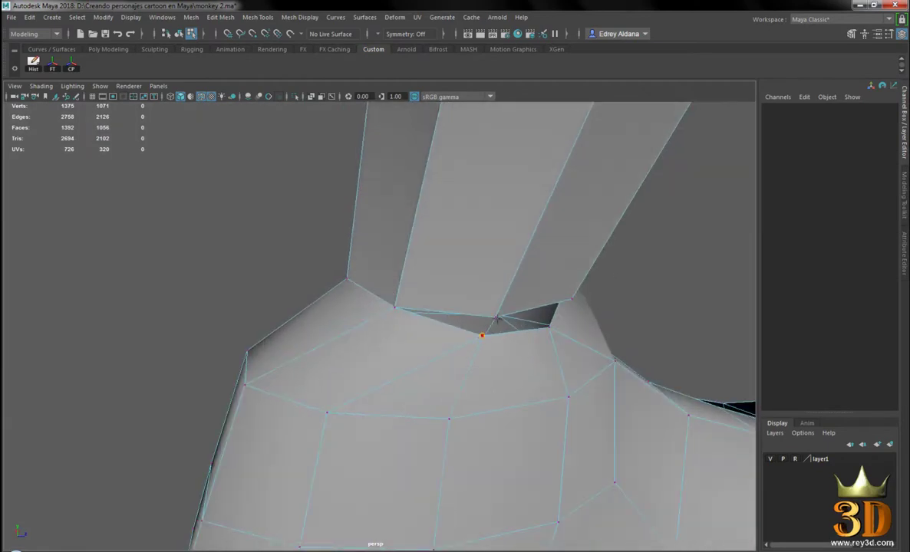
{"action": "mouse_move", "coordinate": [593, 391]}
{"action": "left_mouse_down", "text": "alt"}
{"action": "mouse_move", "coordinate": [544, 390]}
{"action": "mouse_move", "coordinate": [491, 372]}
{"action": "left_mouse_up", "text": "alt"}
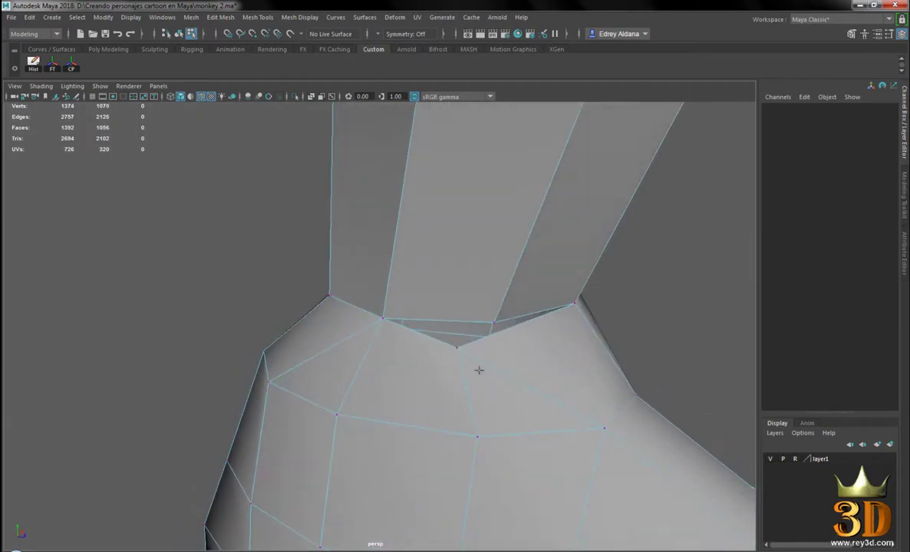
{"action": "left_click_drag", "start_coordinate": [602, 388], "coordinate": [510, 439], "text": "alt"}
Step: Return to object mode, hide the wireframe overlay, and show the feet mesh low-poly (1)
{"action": "right_click_drag", "start_coordinate": [457, 244], "coordinate": [524, 225]}
{"action": "mouse_move", "coordinate": [589, 227]}
{"action": "left_mouse_down", "text": "alt"}
{"action": "mouse_move", "coordinate": [566, 384]}
{"action": "mouse_move", "coordinate": [375, 195]}
{"action": "left_mouse_up", "text": "alt"}
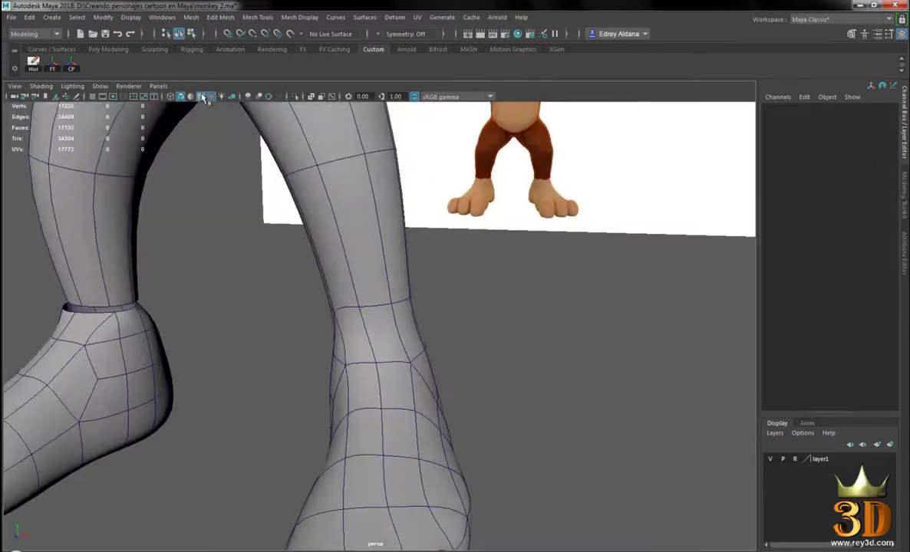
{"action": "left_click", "coordinate": [203, 97]}
{"action": "mouse_move", "coordinate": [487, 310]}
{"action": "left_mouse_down", "text": "alt"}
{"action": "mouse_move", "coordinate": [487, 378]}
{"action": "mouse_move", "coordinate": [380, 377]}
{"action": "mouse_move", "coordinate": [500, 374]}
{"action": "mouse_move", "coordinate": [458, 333]}
{"action": "mouse_move", "coordinate": [574, 333]}
{"action": "mouse_move", "coordinate": [412, 315]}
{"action": "mouse_move", "coordinate": [483, 378]}
{"action": "mouse_move", "coordinate": [422, 357]}
{"action": "mouse_move", "coordinate": [506, 360]}
{"action": "mouse_move", "coordinate": [365, 346]}
{"action": "mouse_move", "coordinate": [532, 351]}
{"action": "mouse_move", "coordinate": [332, 353]}
{"action": "mouse_move", "coordinate": [430, 384]}
{"action": "mouse_move", "coordinate": [411, 395]}
{"action": "left_mouse_up", "text": "alt"}
{"action": "scroll", "coordinate": [417, 313], "scroll_direction": "up", "scroll_amount": 5}
{"action": "left_click", "coordinate": [472, 351]}
{"action": "key", "text": "1"}
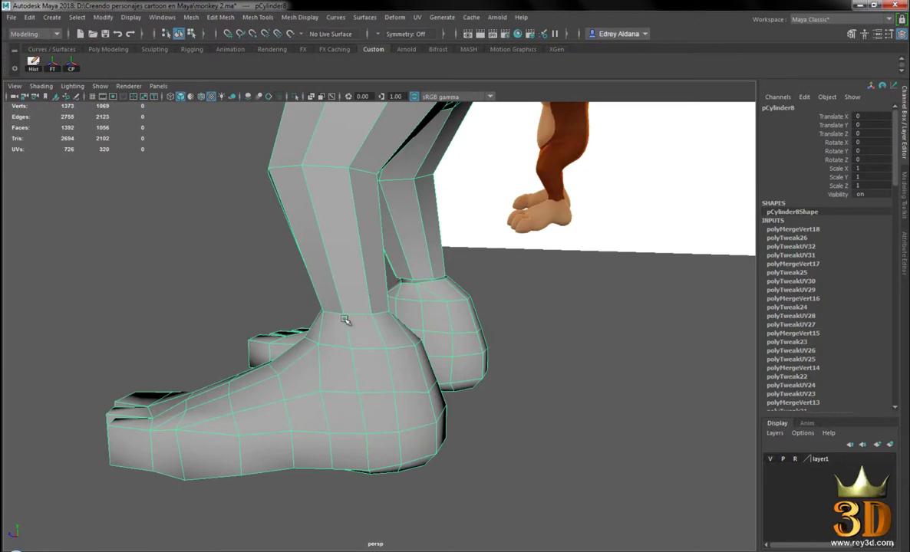
Step: Open Paint > Sculpt on the legs mesh and dock its Tool Settings on the right
{"action": "mouse_move", "coordinate": [483, 361]}
{"action": "left_mouse_down", "text": "alt"}
{"action": "mouse_move", "coordinate": [386, 366]}
{"action": "mouse_move", "coordinate": [371, 282]}
{"action": "left_mouse_up", "text": "alt"}
{"action": "right_click_drag", "start_coordinate": [373, 246], "coordinate": [355, 410]}
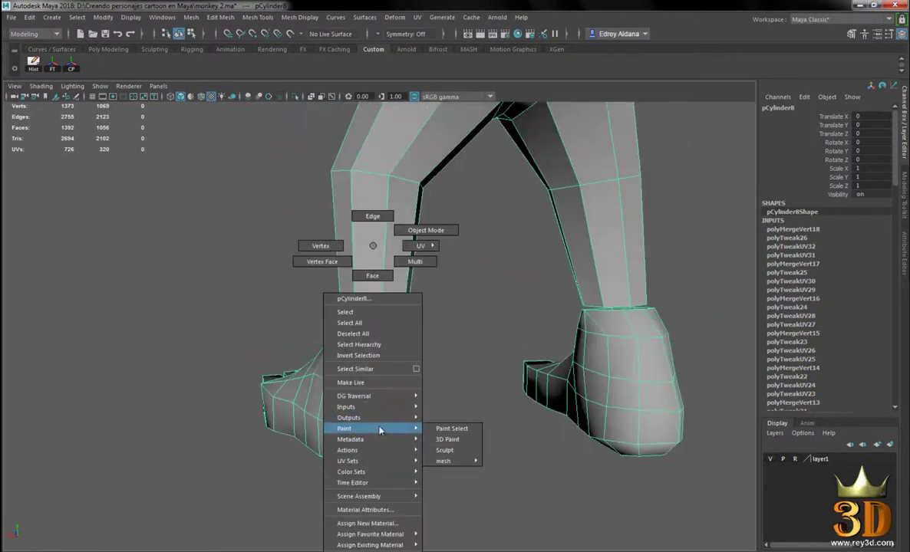
{"action": "right_click_drag", "start_coordinate": [456, 450], "coordinate": [456, 450]}
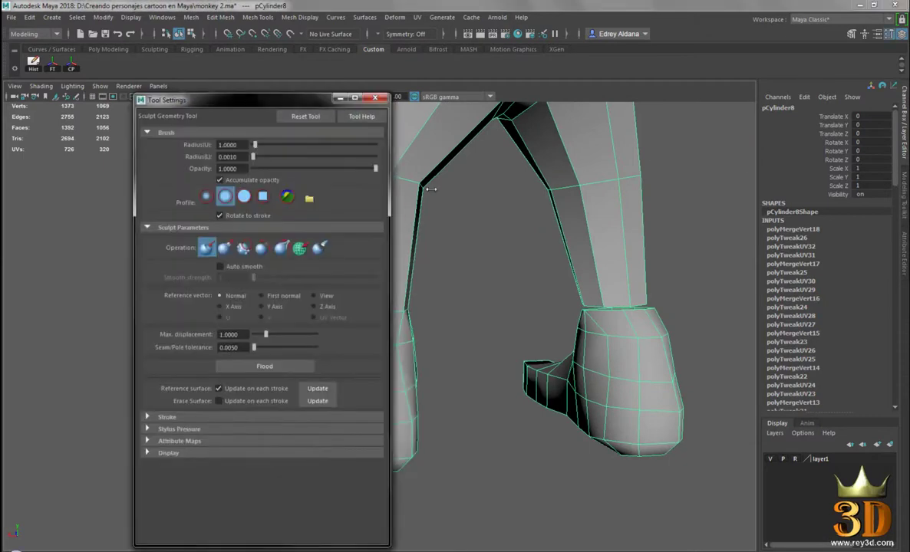
{"action": "left_click_drag", "start_coordinate": [291, 95], "coordinate": [907, 163]}
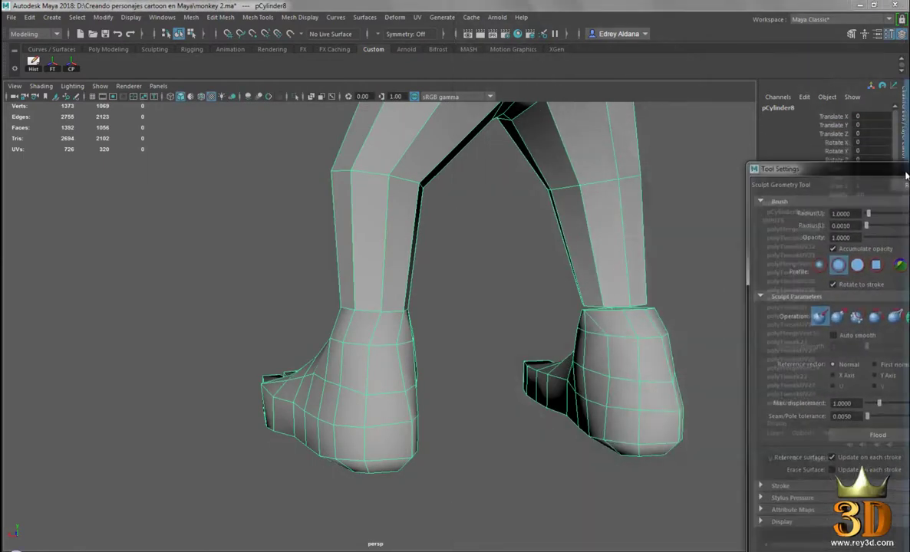
{"action": "left_click_drag", "start_coordinate": [905, 168], "coordinate": [905, 165]}
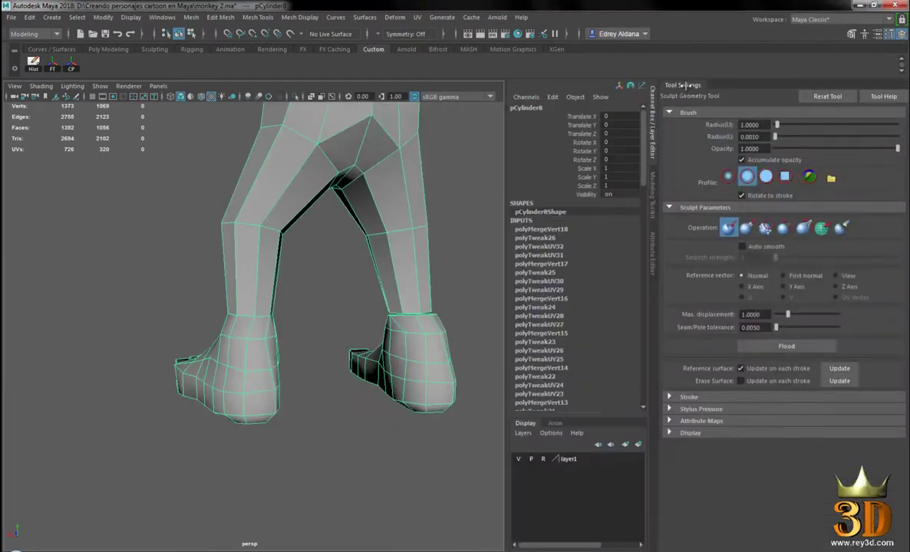
{"action": "left_click_drag", "start_coordinate": [685, 85], "coordinate": [665, 128]}
{"action": "mouse_move", "coordinate": [784, 159]}
{"action": "left_mouse_down"}
{"action": "mouse_move", "coordinate": [905, 188]}
{"action": "mouse_move", "coordinate": [886, 206]}
{"action": "left_mouse_up"}
{"action": "left_click_drag", "start_coordinate": [692, 86], "coordinate": [897, 178]}
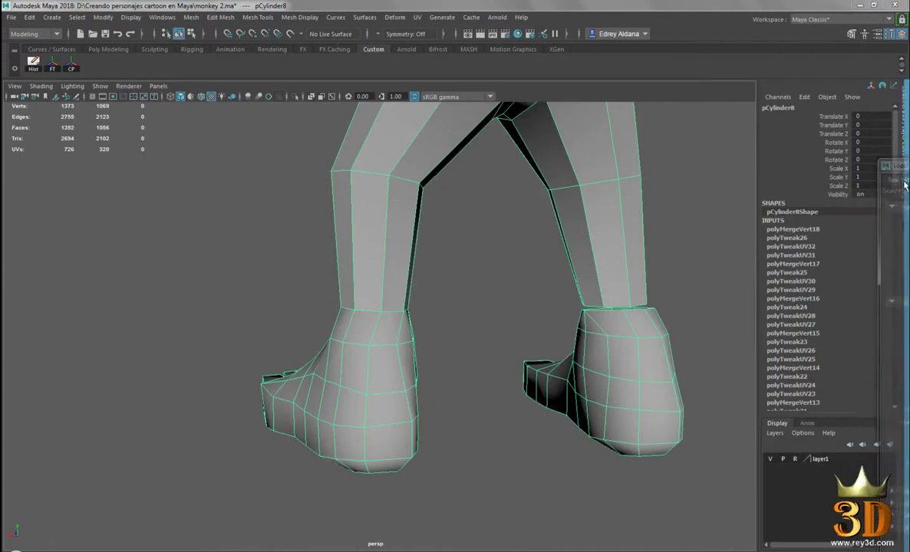
{"action": "left_click_drag", "start_coordinate": [897, 166], "coordinate": [679, 228]}
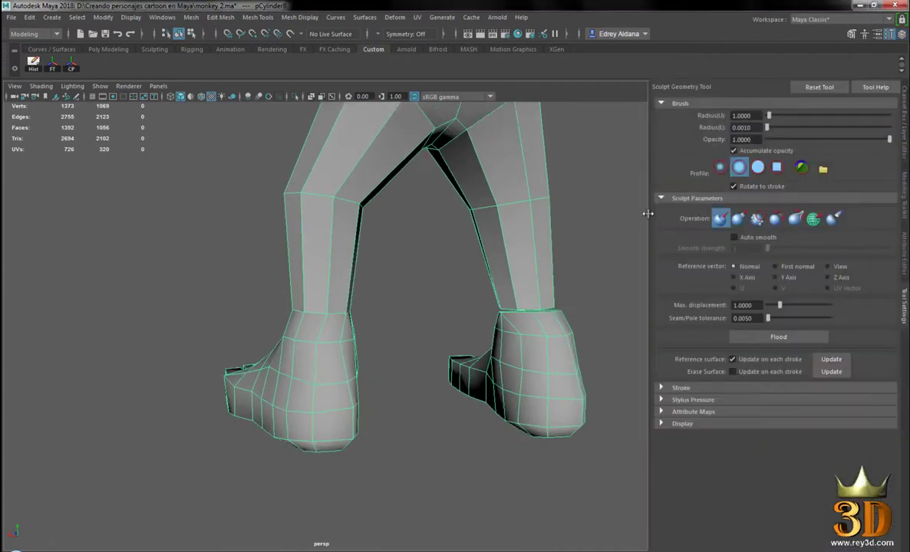
Step: Switch the sculpt operation to Smooth with max displacement 0.05
{"action": "scroll", "coordinate": [455, 236], "scroll_direction": "up", "scroll_amount": 3}
{"action": "scroll", "coordinate": [540, 250], "scroll_direction": "up", "scroll_amount": 2}
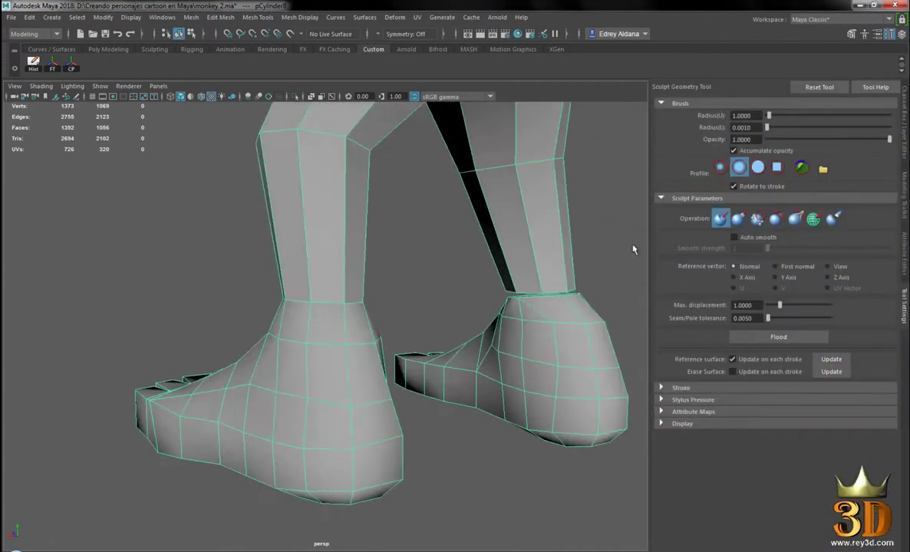
{"action": "left_click", "coordinate": [758, 220]}
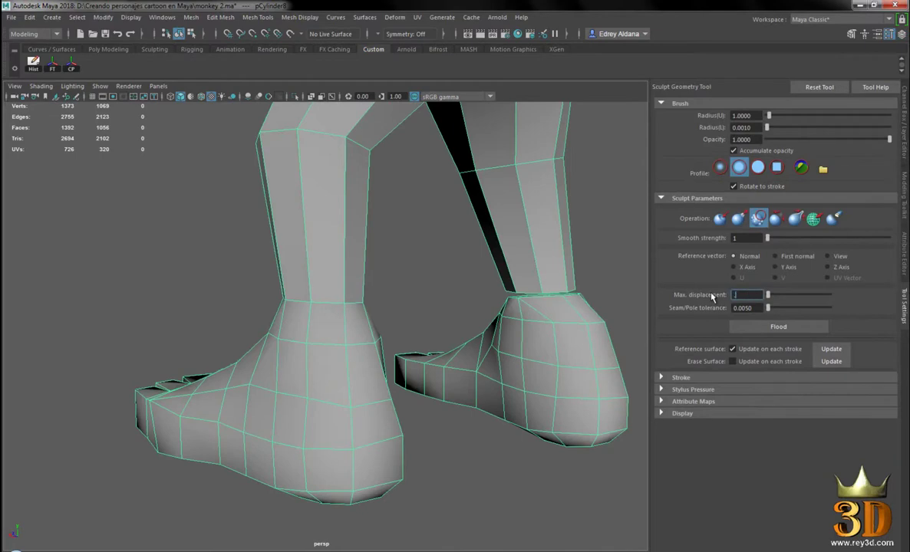
{"action": "scroll", "coordinate": [402, 284], "scroll_direction": "up", "scroll_amount": 1}
{"action": "scroll", "coordinate": [353, 307], "scroll_direction": "up", "scroll_amount": 3}
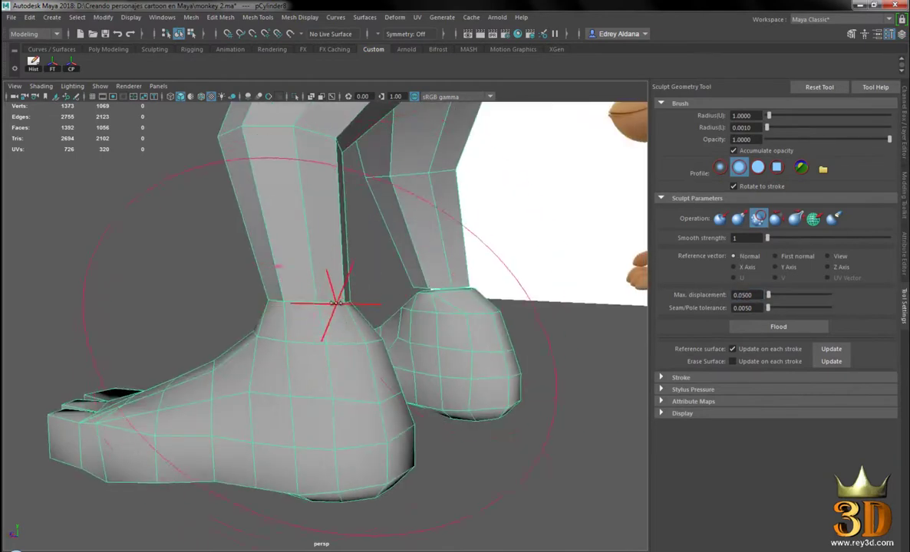
Step: Shrink the brush to ankle size and paint smooth strokes over the ankles and feet
{"action": "left_click_drag", "start_coordinate": [335, 304], "coordinate": [213, 312]}
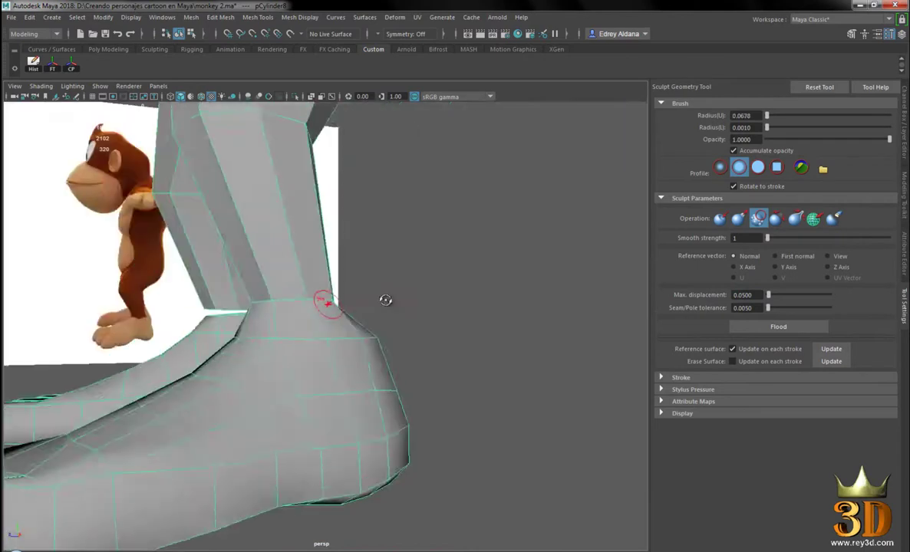
{"action": "mouse_move", "coordinate": [371, 309]}
{"action": "left_mouse_down", "text": "alt"}
{"action": "mouse_move", "coordinate": [369, 298]}
{"action": "mouse_move", "coordinate": [402, 301]}
{"action": "mouse_move", "coordinate": [295, 314]}
{"action": "mouse_move", "coordinate": [421, 270]}
{"action": "mouse_move", "coordinate": [396, 282]}
{"action": "mouse_move", "coordinate": [391, 303]}
{"action": "mouse_move", "coordinate": [317, 301]}
{"action": "mouse_move", "coordinate": [375, 336]}
{"action": "mouse_move", "coordinate": [362, 378]}
{"action": "left_mouse_up", "text": "alt"}
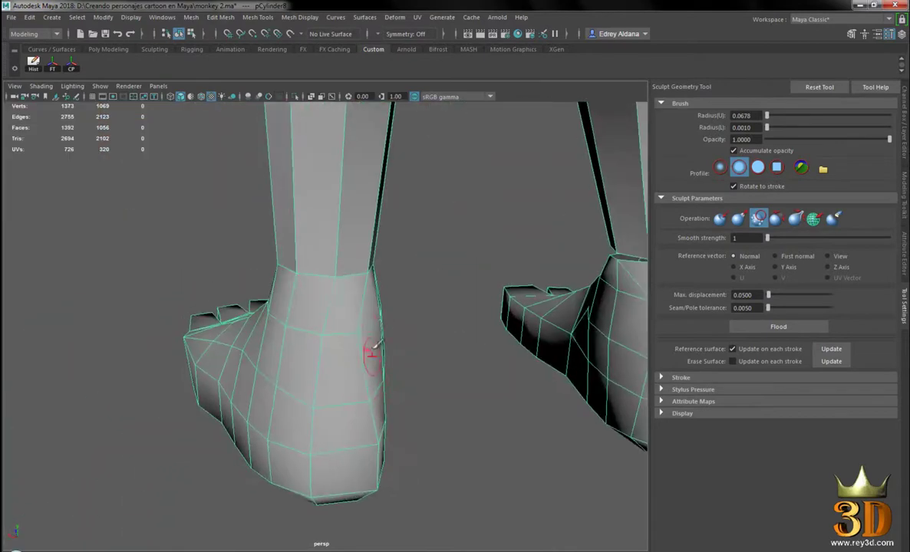
{"action": "mouse_move", "coordinate": [357, 327]}
{"action": "left_mouse_down", "text": "alt"}
{"action": "mouse_move", "coordinate": [396, 368]}
{"action": "mouse_move", "coordinate": [314, 325]}
{"action": "mouse_move", "coordinate": [344, 318]}
{"action": "mouse_move", "coordinate": [324, 308]}
{"action": "mouse_move", "coordinate": [355, 315]}
{"action": "mouse_move", "coordinate": [373, 355]}
{"action": "mouse_move", "coordinate": [339, 307]}
{"action": "mouse_move", "coordinate": [377, 342]}
{"action": "mouse_move", "coordinate": [368, 326]}
{"action": "mouse_move", "coordinate": [365, 343]}
{"action": "mouse_move", "coordinate": [366, 316]}
{"action": "mouse_move", "coordinate": [437, 342]}
{"action": "mouse_move", "coordinate": [369, 330]}
{"action": "mouse_move", "coordinate": [355, 339]}
{"action": "left_mouse_up", "text": "alt"}
{"action": "scroll", "coordinate": [361, 339], "scroll_direction": "up", "scroll_amount": 3}
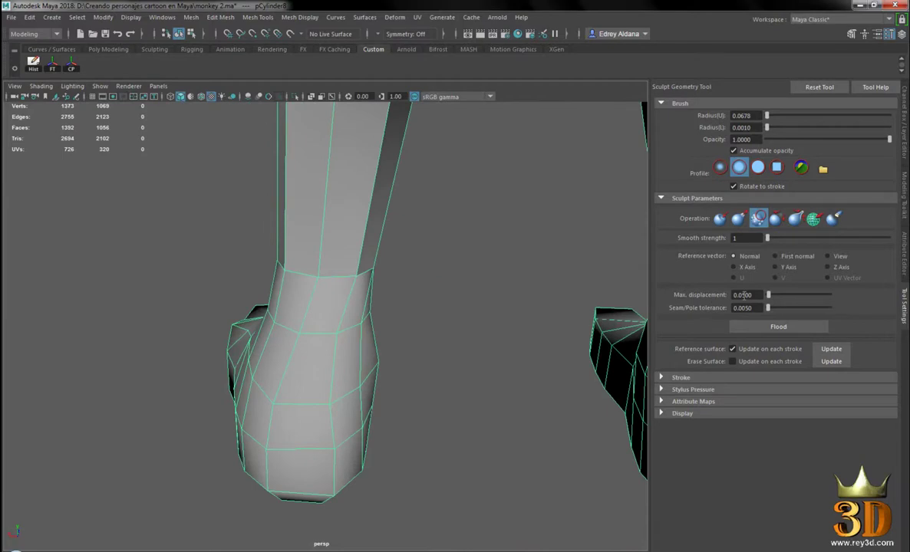
{"action": "mouse_move", "coordinate": [421, 309]}
{"action": "left_mouse_down", "text": "alt"}
{"action": "mouse_move", "coordinate": [332, 311]}
{"action": "mouse_move", "coordinate": [420, 331]}
{"action": "mouse_move", "coordinate": [371, 325]}
{"action": "left_mouse_up", "text": "alt"}
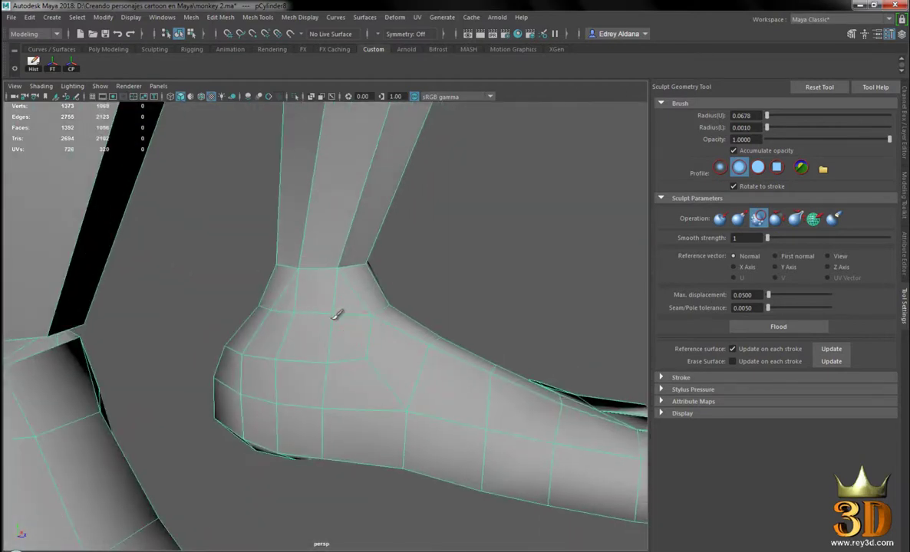
{"action": "left_click_drag", "start_coordinate": [510, 324], "coordinate": [441, 325], "text": "alt"}
Step: Return to the Move tool and preview both feet in smooth mode
{"action": "key", "text": "w"}
{"action": "key", "text": "3"}
{"action": "mouse_move", "coordinate": [534, 311]}
{"action": "left_mouse_down", "text": "alt"}
{"action": "mouse_move", "coordinate": [396, 323]}
{"action": "mouse_move", "coordinate": [455, 349]}
{"action": "mouse_move", "coordinate": [343, 347]}
{"action": "mouse_move", "coordinate": [295, 323]}
{"action": "mouse_move", "coordinate": [399, 307]}
{"action": "mouse_move", "coordinate": [420, 291]}
{"action": "mouse_move", "coordinate": [276, 292]}
{"action": "mouse_move", "coordinate": [274, 307]}
{"action": "mouse_move", "coordinate": [371, 341]}
{"action": "mouse_move", "coordinate": [320, 351]}
{"action": "mouse_move", "coordinate": [331, 319]}
{"action": "mouse_move", "coordinate": [364, 294]}
{"action": "left_mouse_up", "text": "alt"}
Step: In low-poly display, delete the two extra ankle edges from the leg mesh
{"action": "left_click", "coordinate": [339, 310]}
{"action": "key", "text": "1"}
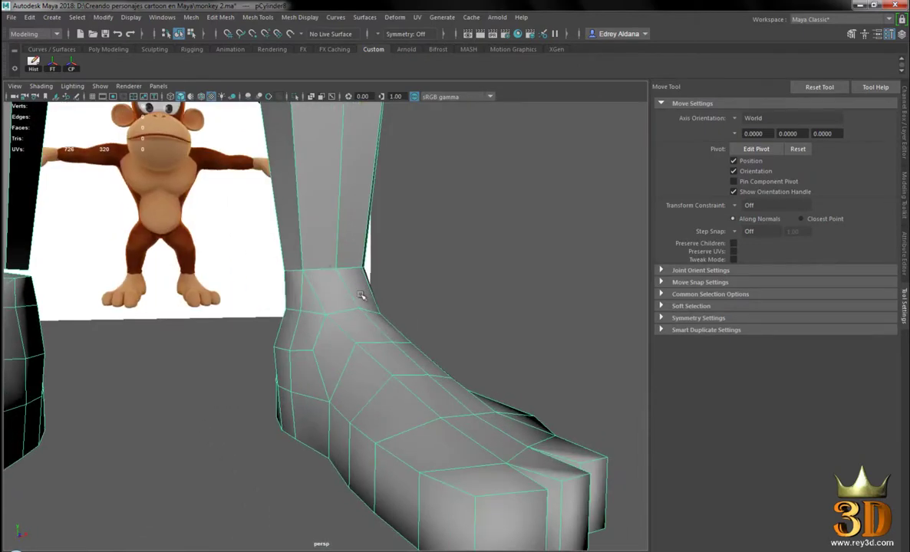
{"action": "right_click_drag", "start_coordinate": [319, 244], "coordinate": [320, 211]}
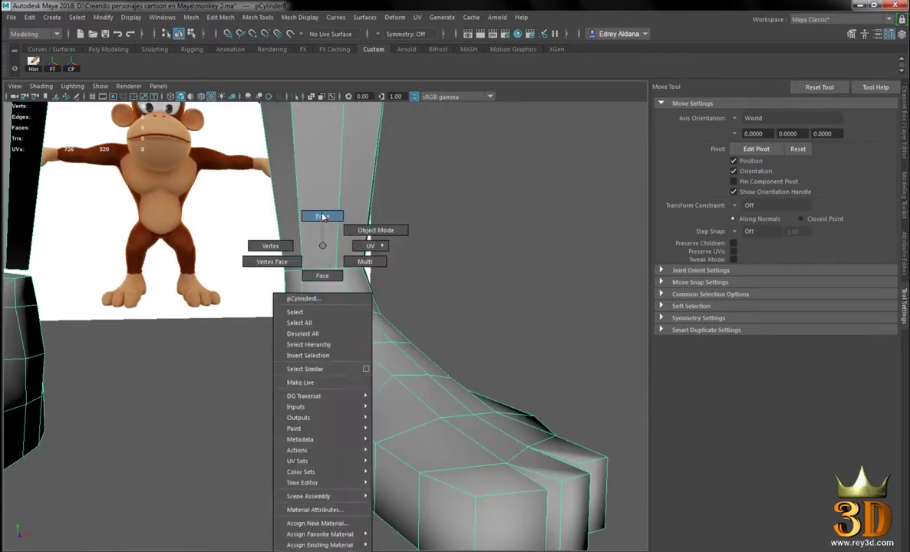
{"action": "left_click_drag", "start_coordinate": [319, 211], "coordinate": [339, 301], "text": "alt"}
{"action": "left_click", "coordinate": [330, 303]}
{"action": "right_click_drag", "start_coordinate": [524, 224], "coordinate": [497, 246], "text": "shift"}
{"action": "mouse_move", "coordinate": [376, 355]}
{"action": "left_mouse_down", "text": "alt"}
{"action": "mouse_move", "coordinate": [420, 355]}
{"action": "mouse_move", "coordinate": [335, 335]}
{"action": "mouse_move", "coordinate": [377, 328]}
{"action": "mouse_move", "coordinate": [330, 301]}
{"action": "left_mouse_up", "text": "alt"}
{"action": "left_click", "coordinate": [330, 301]}
{"action": "right_click_drag", "start_coordinate": [423, 268], "coordinate": [386, 285], "text": "shift"}
Step: Preview the smoothed feet, leave component mode and switch to the side view
{"action": "left_click_drag", "start_coordinate": [241, 348], "coordinate": [530, 346], "text": "alt"}
{"action": "key", "text": "3"}
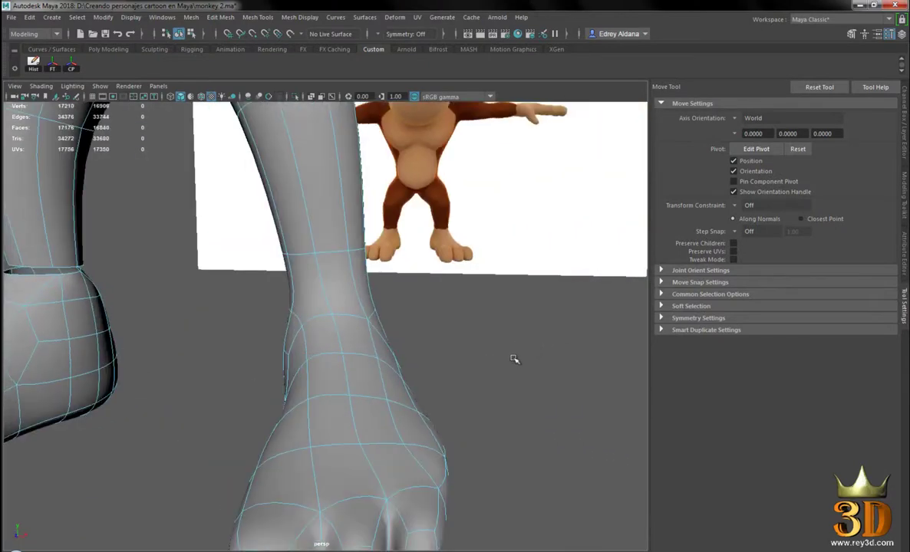
{"action": "right_click", "coordinate": [376, 240]}
{"action": "left_click", "coordinate": [544, 366]}
{"action": "mouse_move", "coordinate": [544, 365]}
{"action": "left_mouse_down", "text": "alt"}
{"action": "mouse_move", "coordinate": [524, 355]}
{"action": "mouse_move", "coordinate": [301, 360]}
{"action": "mouse_move", "coordinate": [443, 345]}
{"action": "mouse_move", "coordinate": [441, 325]}
{"action": "left_mouse_up", "text": "alt"}
{"action": "key", "text": "space"}
{"action": "left_click_drag", "start_coordinate": [480, 287], "coordinate": [527, 290]}
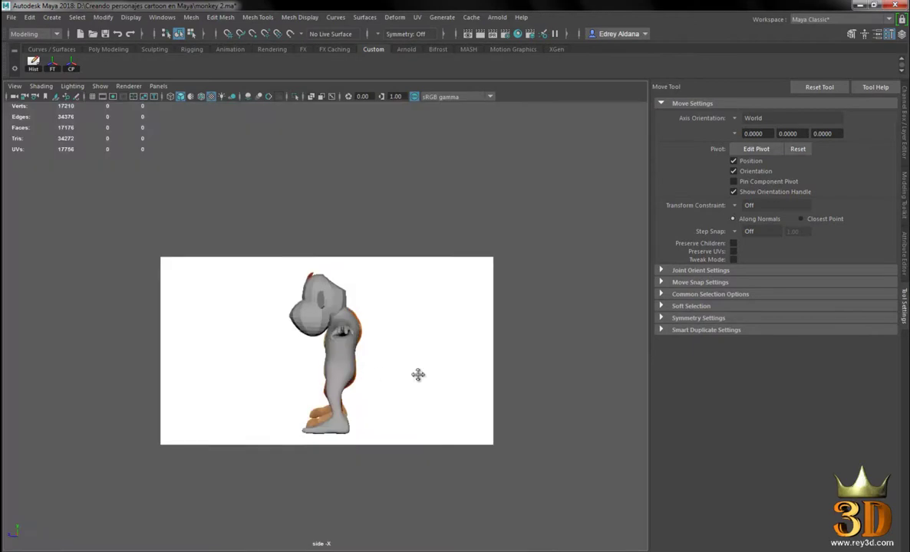
Step: Undo an accidental move of the body mesh and zoom out to see the whole body
{"action": "scroll", "coordinate": [416, 377], "scroll_direction": "up", "scroll_amount": 2}
{"action": "left_click_drag", "start_coordinate": [376, 311], "coordinate": [313, 300]}
{"action": "scroll", "coordinate": [245, 286], "scroll_direction": "up", "scroll_amount": 2}
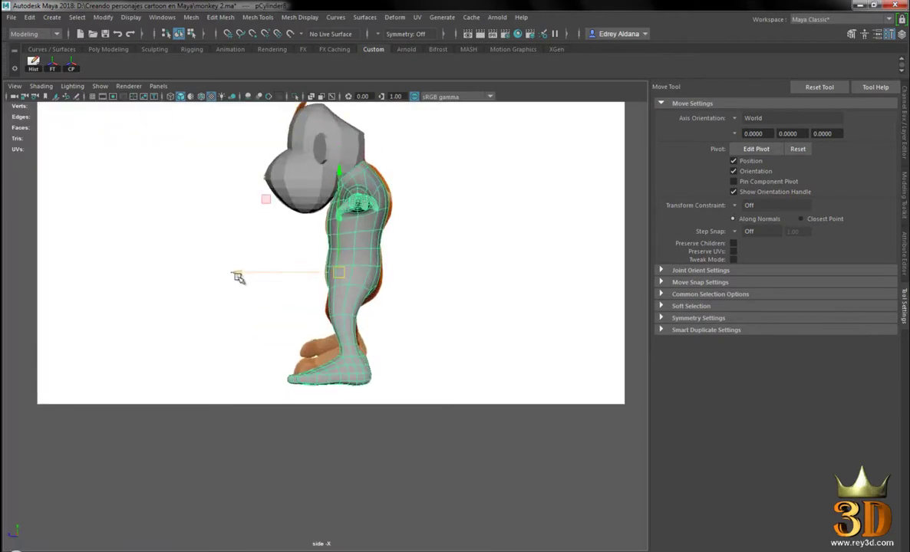
{"action": "left_click_drag", "start_coordinate": [240, 265], "coordinate": [217, 282]}
{"action": "left_click", "coordinate": [199, 276]}
{"action": "scroll", "coordinate": [433, 372], "scroll_direction": "up", "scroll_amount": 1}
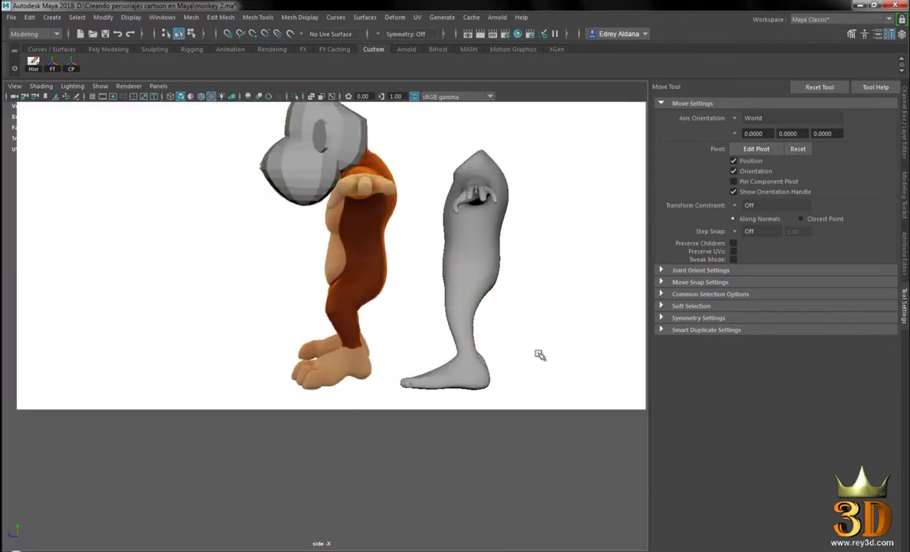
{"action": "key", "text": "ctrl+z"}
{"action": "key", "text": "ctrl+z"}
{"action": "key", "text": "space"}
{"action": "left_click", "coordinate": [442, 283]}
{"action": "left_click_drag", "start_coordinate": [443, 282], "coordinate": [396, 339], "text": "alt"}
{"action": "scroll", "coordinate": [396, 339], "scroll_direction": "down", "scroll_amount": 5}
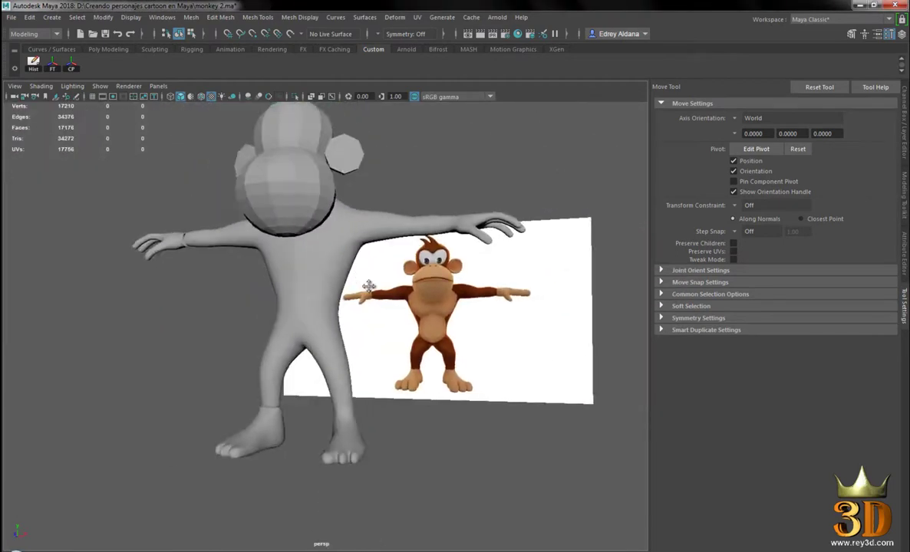
{"action": "left_click_drag", "start_coordinate": [360, 279], "coordinate": [383, 254], "text": "alt"}
Step: Select the body mesh, switch to the front orthographic view and frame it
{"action": "left_click", "coordinate": [399, 191]}
{"action": "right_click", "coordinate": [451, 209]}
{"action": "key", "text": "space"}
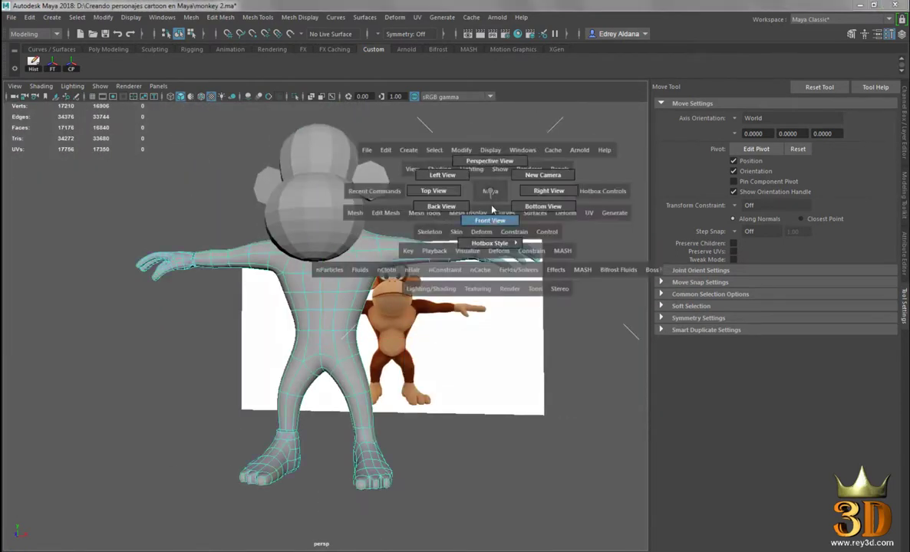
{"action": "left_click_drag", "start_coordinate": [491, 194], "coordinate": [462, 329]}
{"action": "key", "text": "f"}
Step: Delete the screen-left half of the body faces, then return to object mode
{"action": "left_click_drag", "start_coordinate": [146, 196], "coordinate": [313, 440]}
{"action": "key", "text": "Delete"}
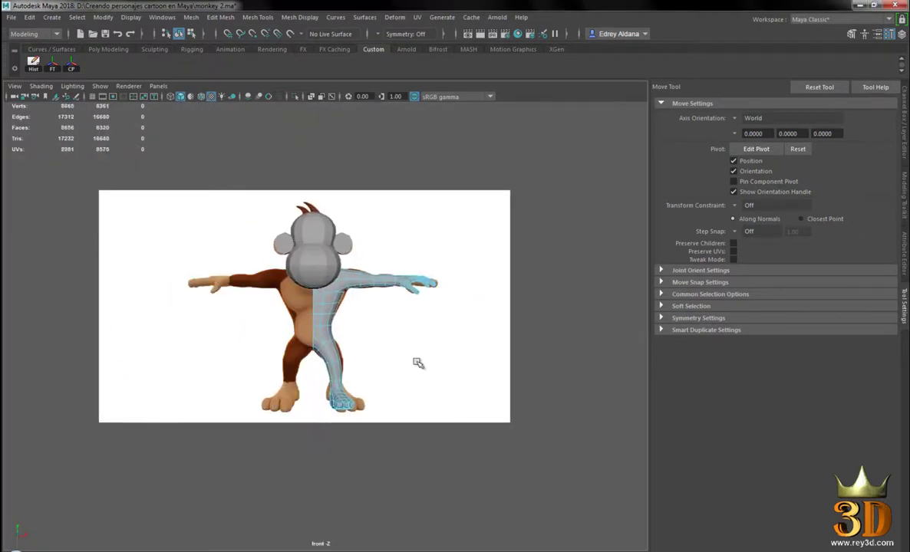
{"action": "scroll", "coordinate": [418, 363], "scroll_direction": "up", "scroll_amount": 3}
{"action": "scroll", "coordinate": [510, 349], "scroll_direction": "up", "scroll_amount": 3}
{"action": "right_click", "coordinate": [421, 224]}
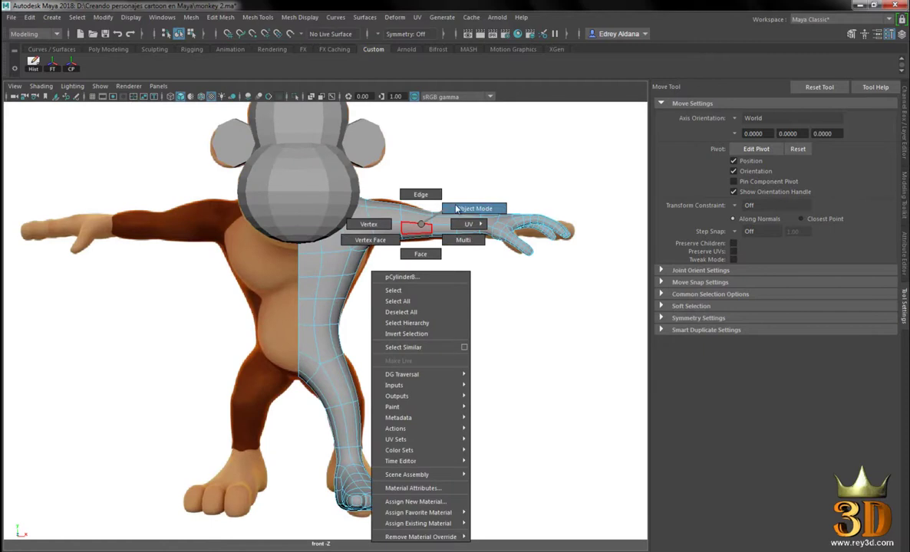
{"action": "left_click", "coordinate": [457, 209]}
{"action": "left_click", "coordinate": [522, 160]}
{"action": "scroll", "coordinate": [248, 216], "scroll_direction": "up", "scroll_amount": 2}
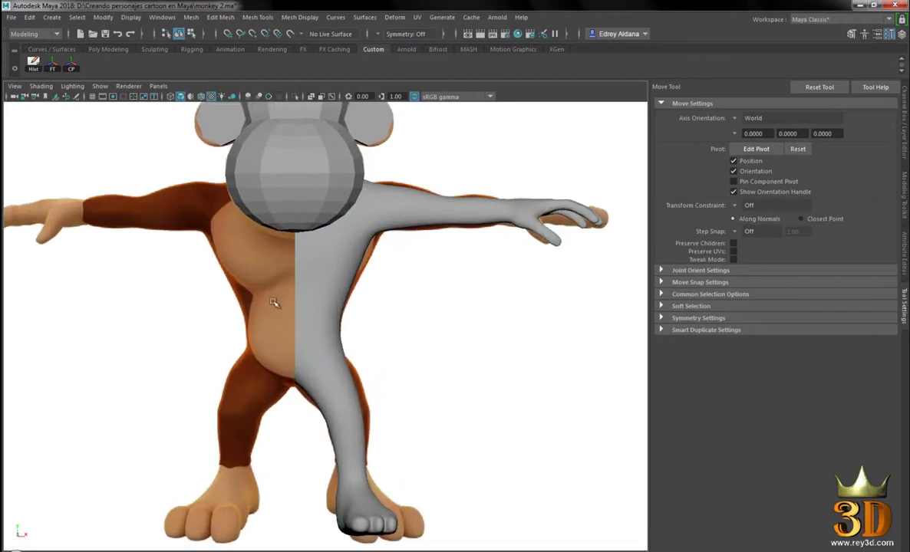
Step: Mirror the half body across world X with a 0.001 merge threshold
{"action": "left_click", "coordinate": [326, 297]}
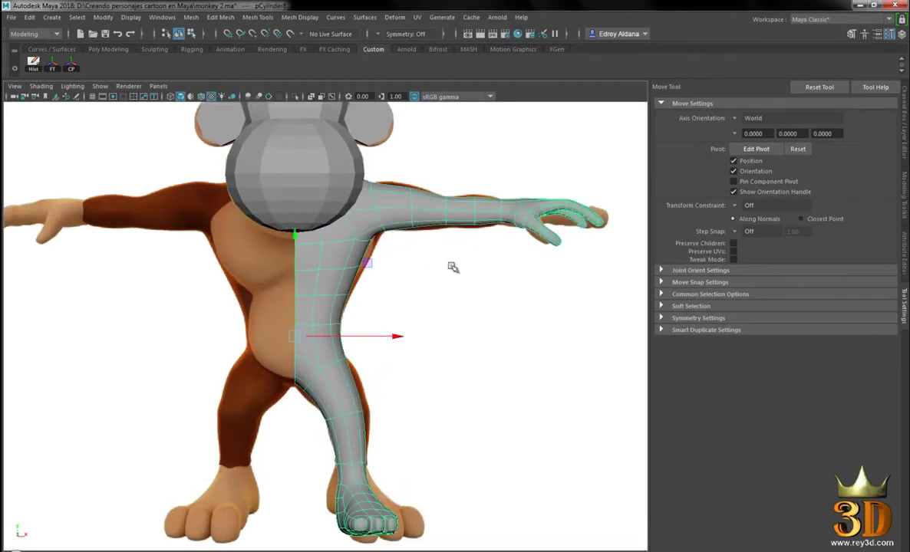
{"action": "right_click", "coordinate": [451, 265], "text": "shift"}
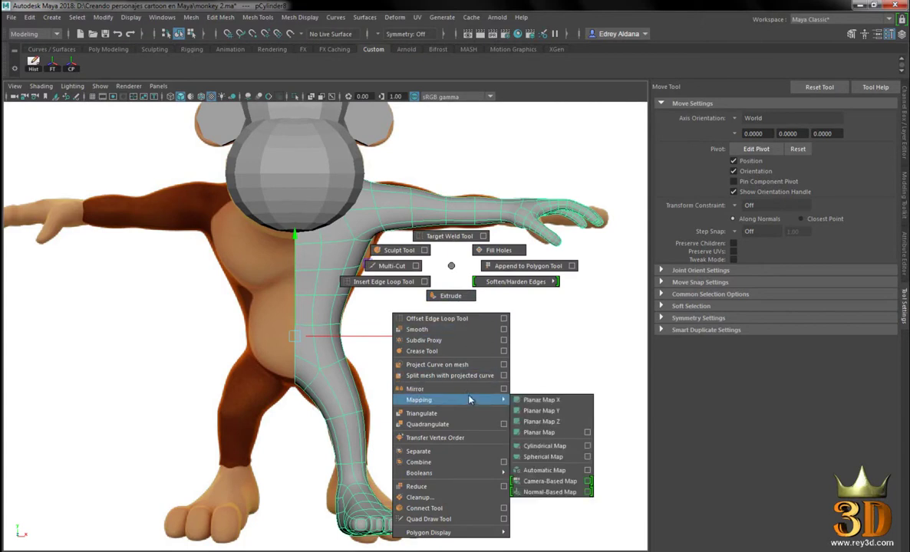
{"action": "left_click", "coordinate": [504, 389]}
{"action": "left_click", "coordinate": [477, 148]}
{"action": "left_click", "coordinate": [510, 172]}
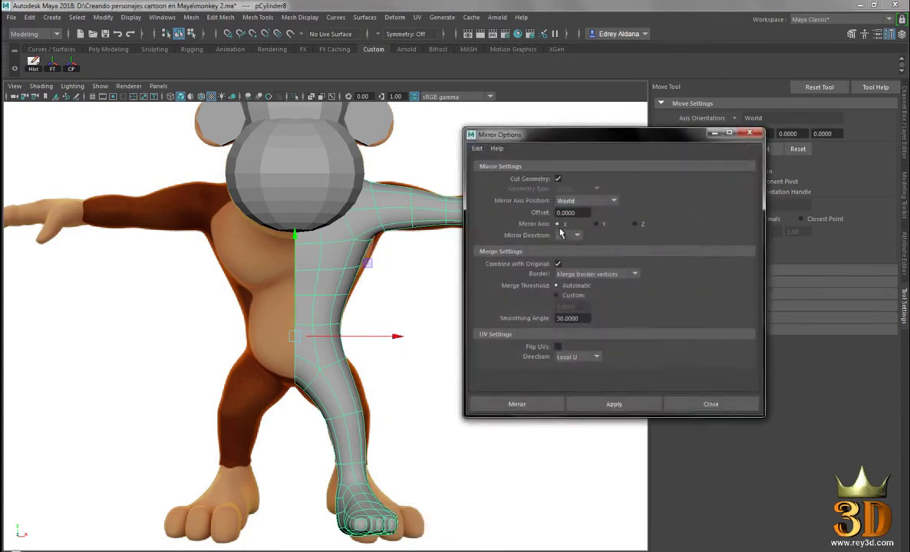
{"action": "left_click", "coordinate": [520, 404]}
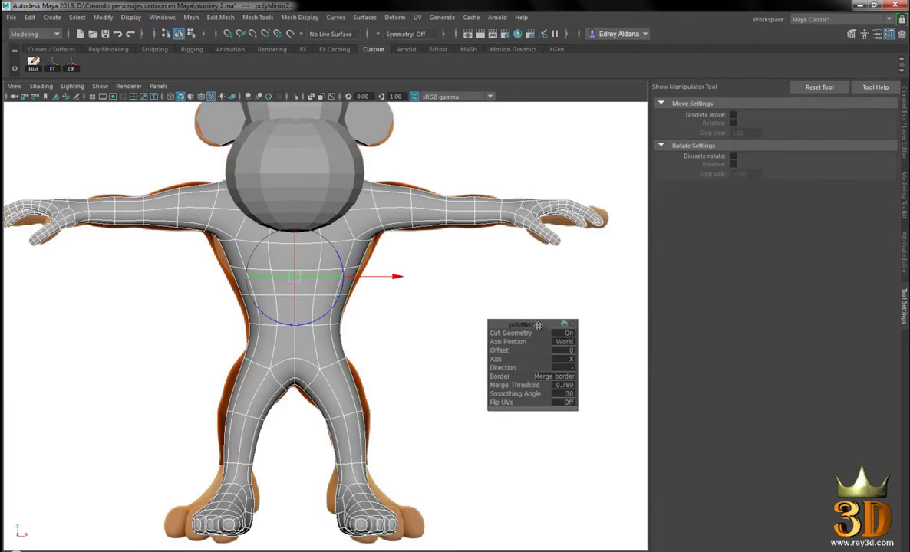
{"action": "left_click_drag", "start_coordinate": [535, 335], "coordinate": [541, 299]}
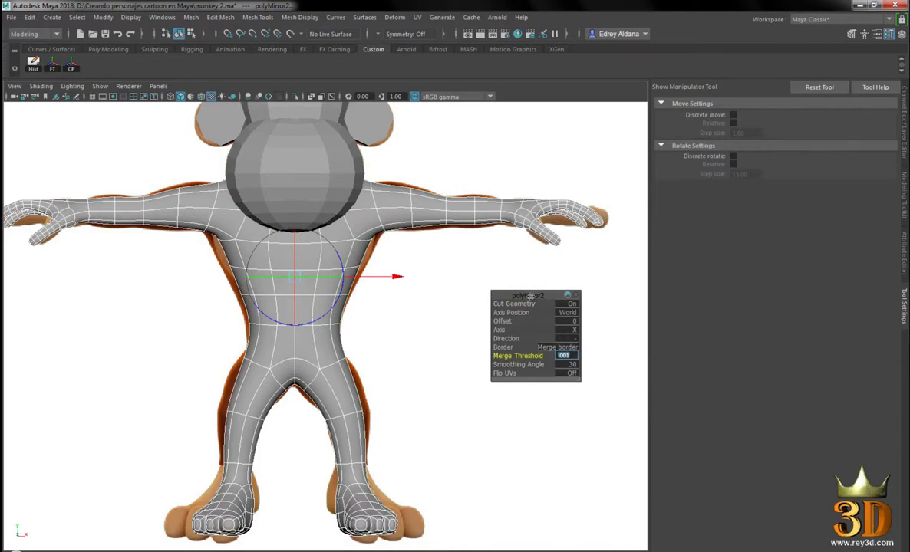
{"action": "left_click", "coordinate": [462, 270]}
Step: Isolate the mirrored body in the perspective view and orbit around it
{"action": "key", "text": "space"}
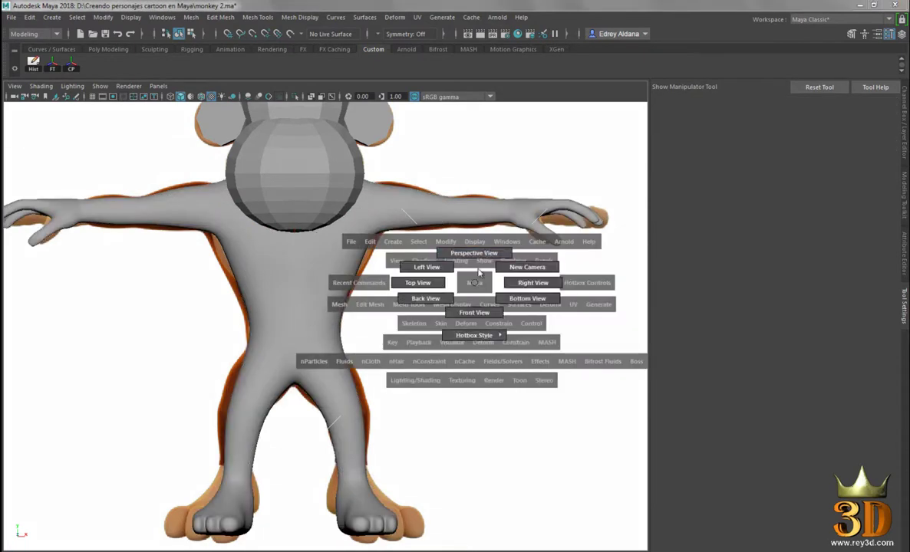
{"action": "left_click_drag", "start_coordinate": [467, 284], "coordinate": [467, 222]}
{"action": "left_click", "coordinate": [340, 316]}
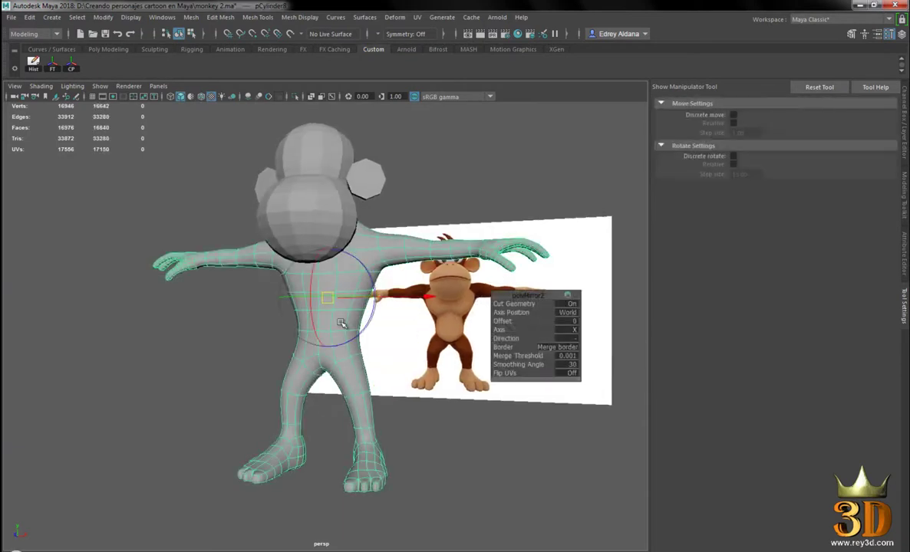
{"action": "key", "text": "ctrl+1"}
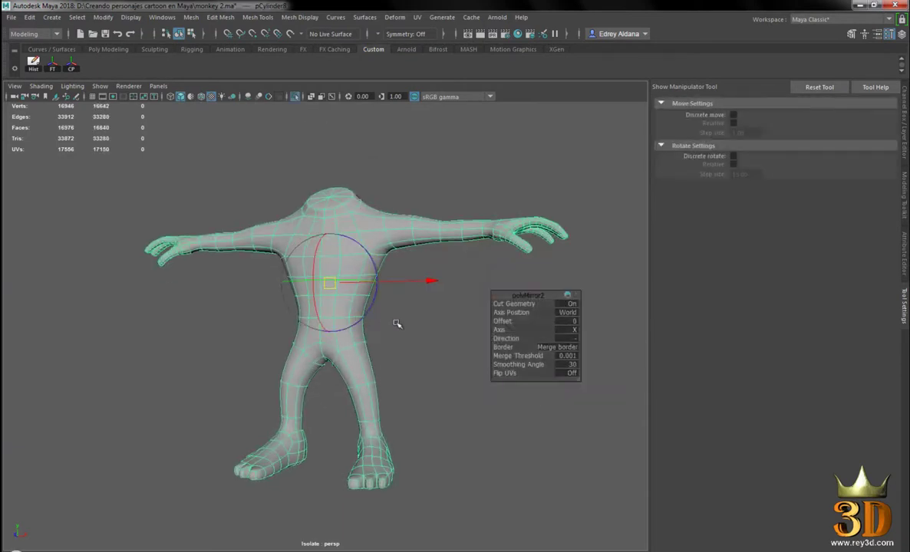
{"action": "scroll", "coordinate": [371, 331], "scroll_direction": "up", "scroll_amount": 4}
{"action": "left_click_drag", "start_coordinate": [469, 356], "coordinate": [450, 385], "text": "alt"}
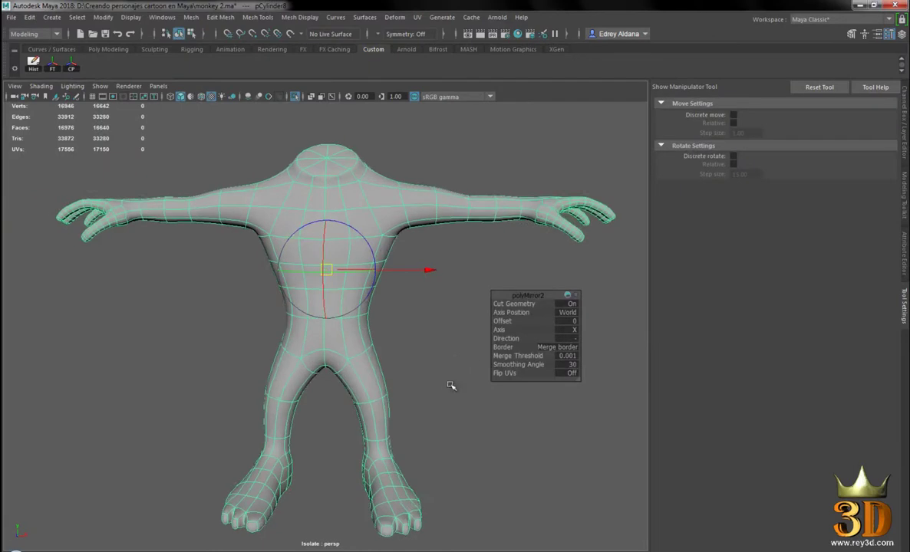
{"action": "key", "text": "w"}
{"action": "scroll", "coordinate": [511, 290], "scroll_direction": "up", "scroll_amount": 3}
{"action": "left_click", "coordinate": [510, 290]}
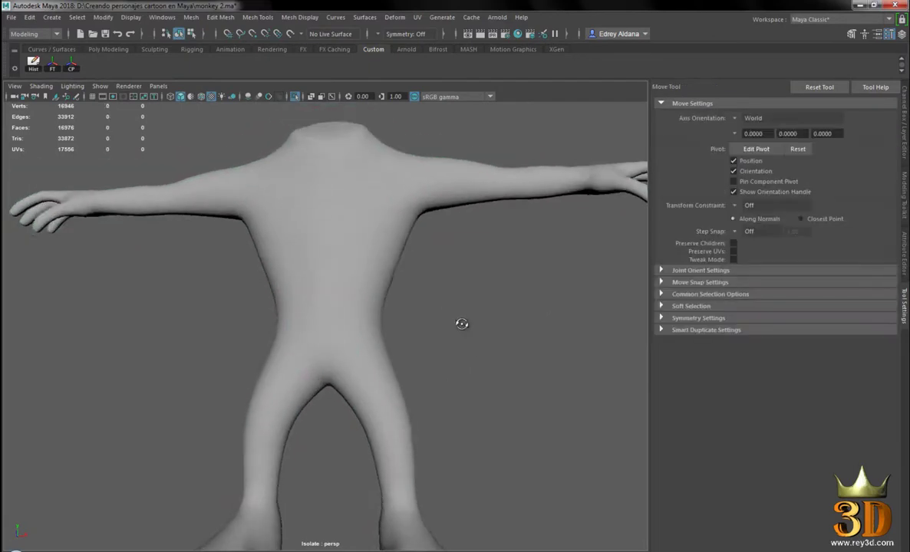
{"action": "left_click_drag", "start_coordinate": [463, 325], "coordinate": [354, 295], "text": "alt"}
{"action": "left_click", "coordinate": [354, 295]}
{"action": "left_click", "coordinate": [480, 378]}
{"action": "left_click_drag", "start_coordinate": [479, 378], "coordinate": [311, 210], "text": "alt"}
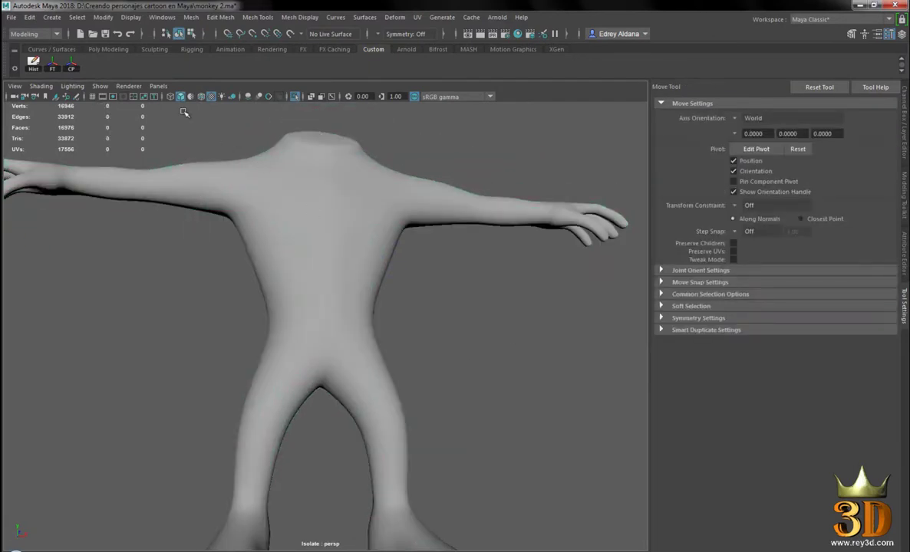
Step: Turn on Wireframe on Shaded, inspect the body, then exit isolation
{"action": "left_click", "coordinate": [202, 98]}
{"action": "scroll", "coordinate": [384, 253], "scroll_direction": "up", "scroll_amount": 3}
{"action": "mouse_move", "coordinate": [463, 317]}
{"action": "left_mouse_down", "text": "alt"}
{"action": "mouse_move", "coordinate": [554, 294]}
{"action": "mouse_move", "coordinate": [297, 311]}
{"action": "mouse_move", "coordinate": [305, 331]}
{"action": "left_mouse_up", "text": "alt"}
{"action": "scroll", "coordinate": [251, 301], "scroll_direction": "down", "scroll_amount": 3}
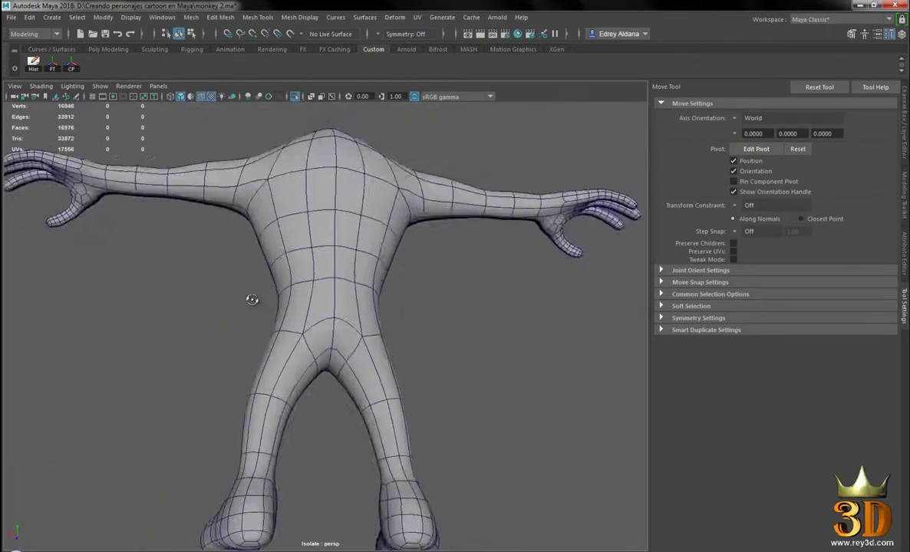
{"action": "scroll", "coordinate": [349, 300], "scroll_direction": "down", "scroll_amount": 2}
{"action": "mouse_move", "coordinate": [349, 300]}
{"action": "left_mouse_down", "text": "alt"}
{"action": "mouse_move", "coordinate": [346, 360]}
{"action": "mouse_move", "coordinate": [447, 294]}
{"action": "mouse_move", "coordinate": [424, 273]}
{"action": "left_mouse_up", "text": "alt"}
{"action": "key", "text": "ctrl+1"}
Step: Show the Modeling Toolkit panel and orbit to an angled view of the body
{"action": "left_click", "coordinate": [890, 37]}
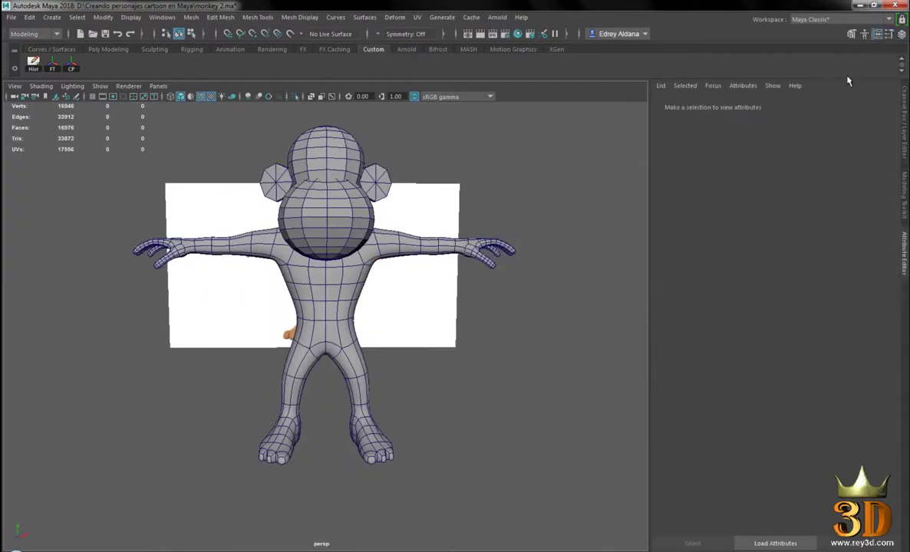
{"action": "left_click", "coordinate": [879, 37]}
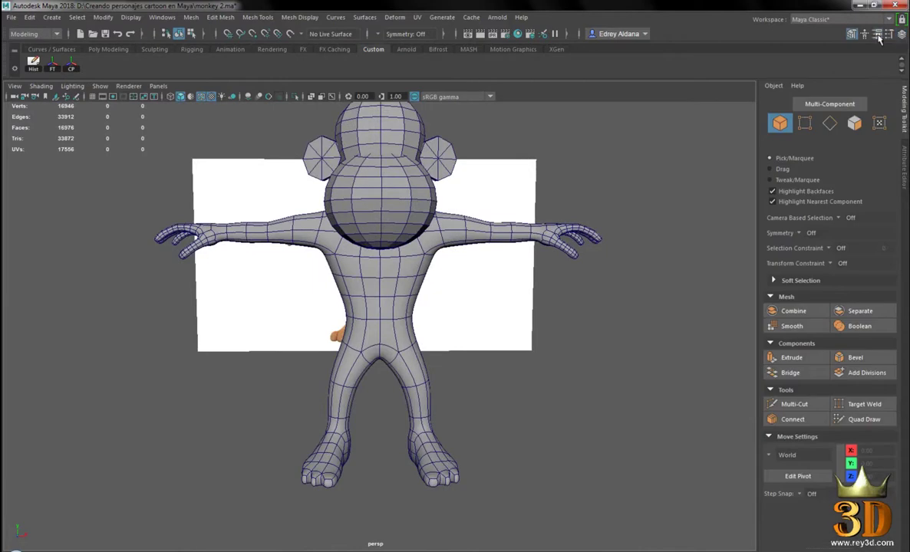
{"action": "left_click_drag", "start_coordinate": [558, 329], "coordinate": [430, 353], "text": "alt"}
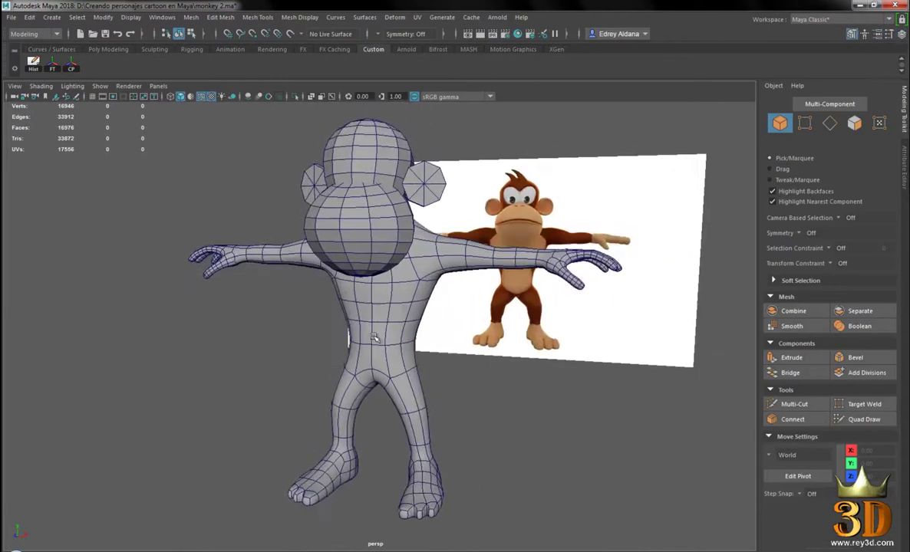
{"action": "left_click", "coordinate": [365, 379]}
{"action": "left_click", "coordinate": [249, 344]}
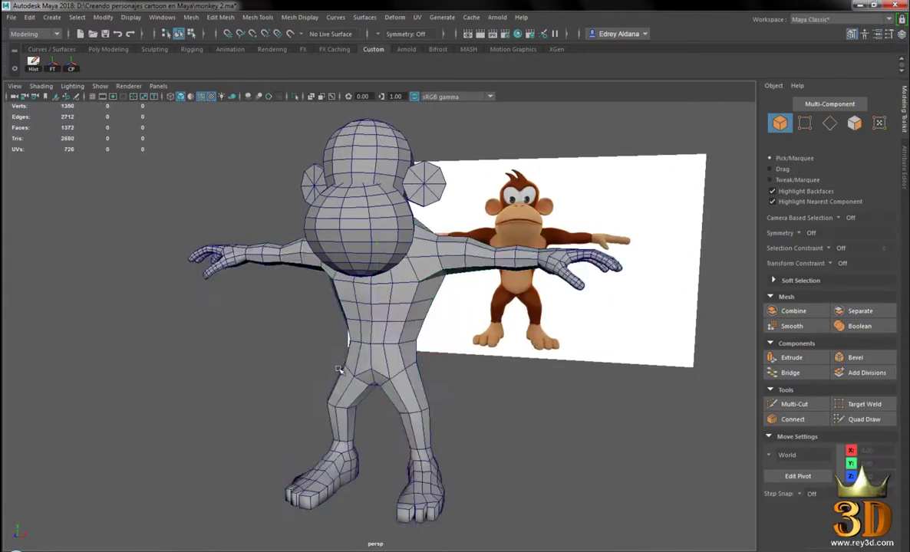